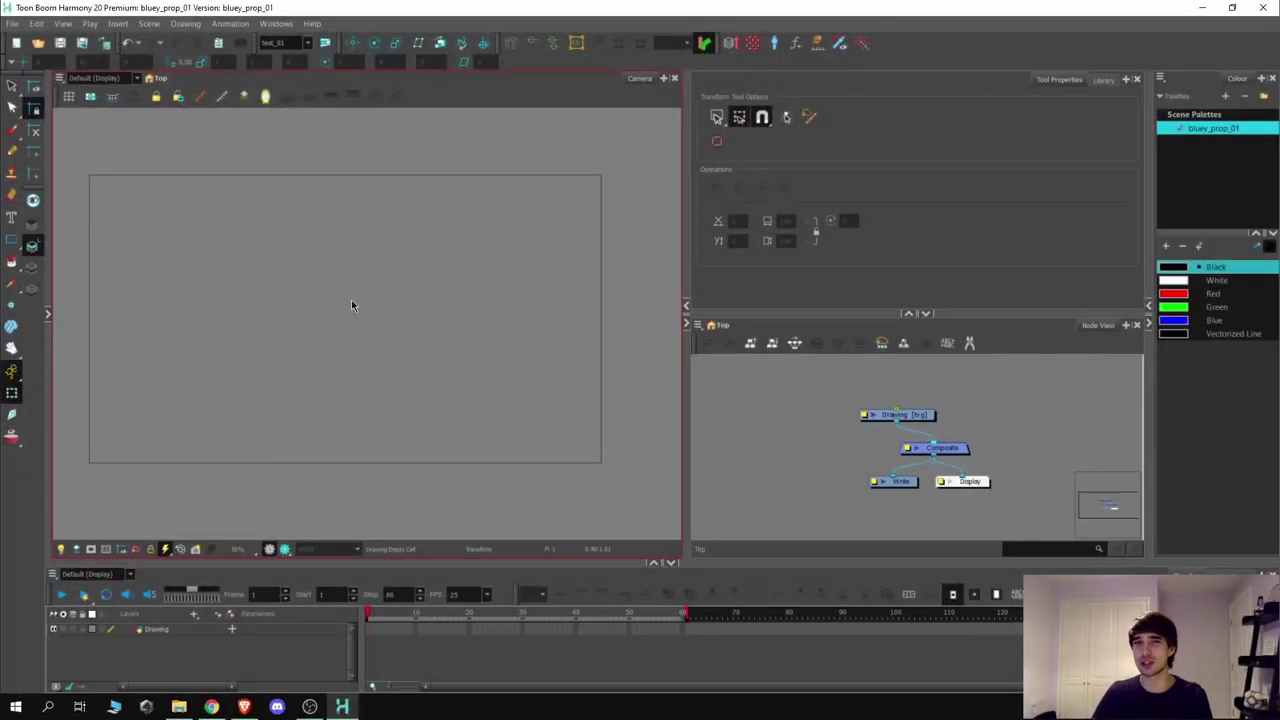
# Examine the application preferences, including the advanced settings
pyautogui.click(47, 316)
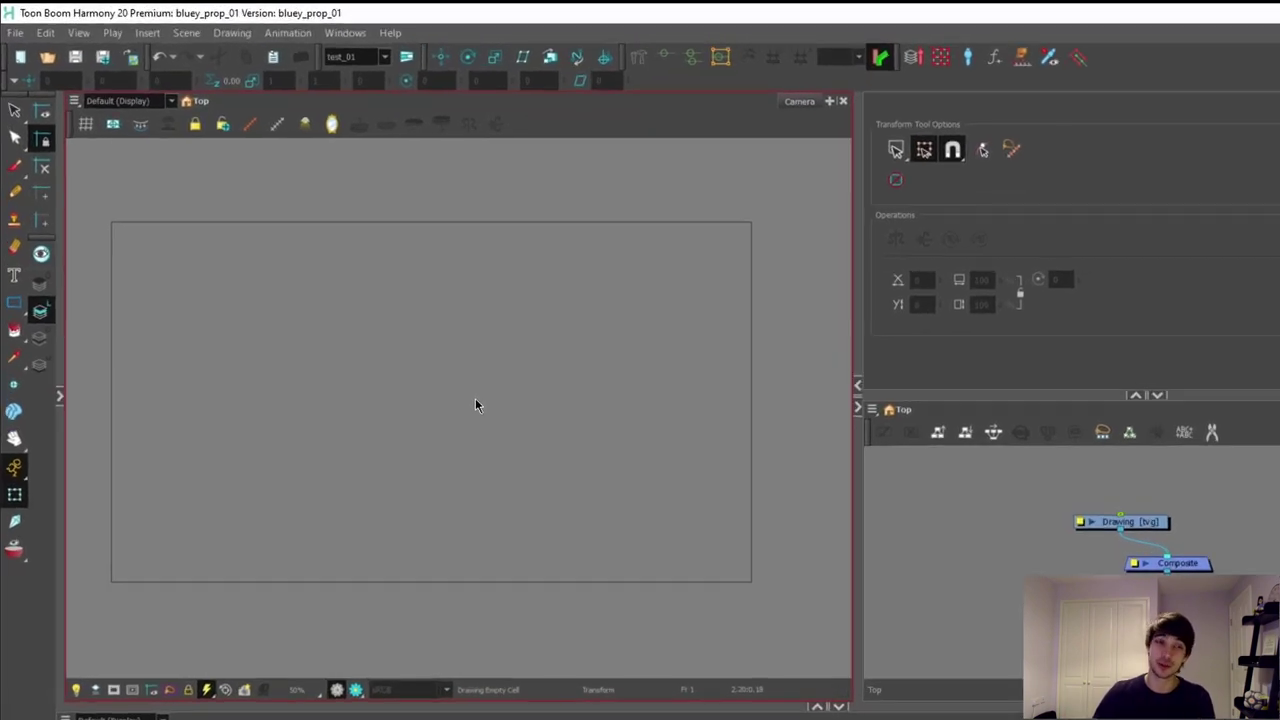
pyautogui.click(48, 35)
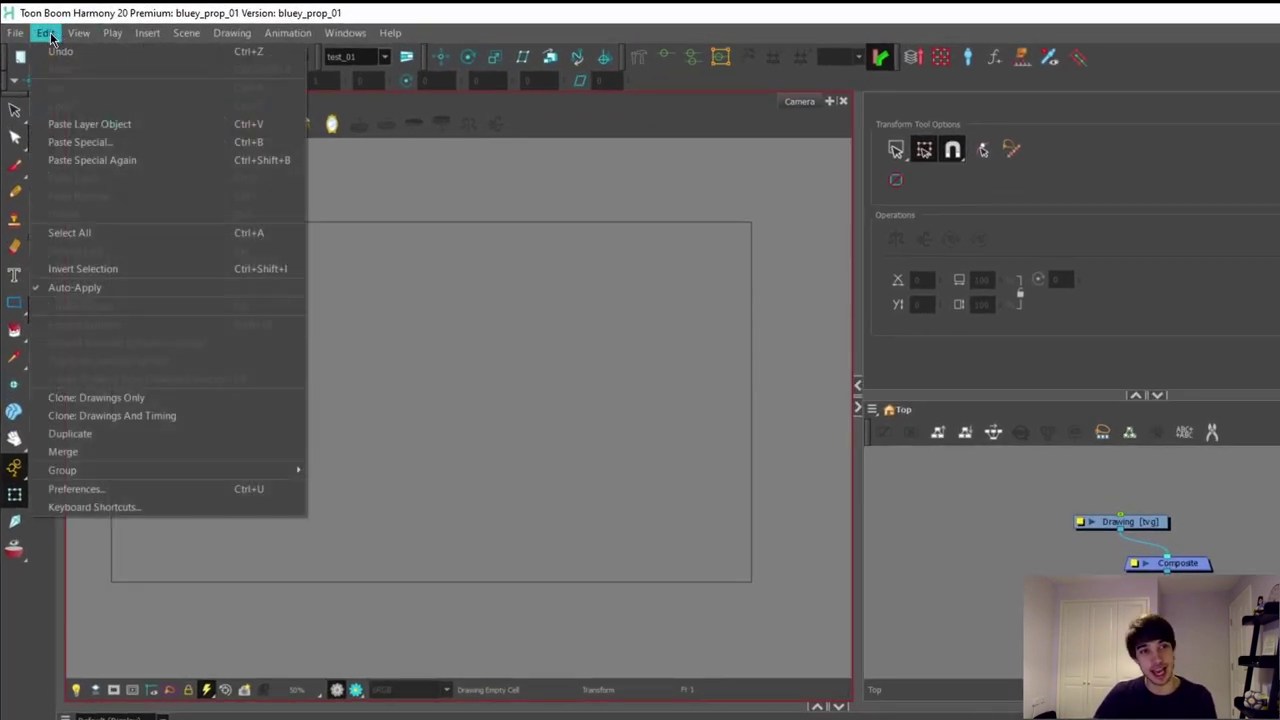
pyautogui.click(183, 495)
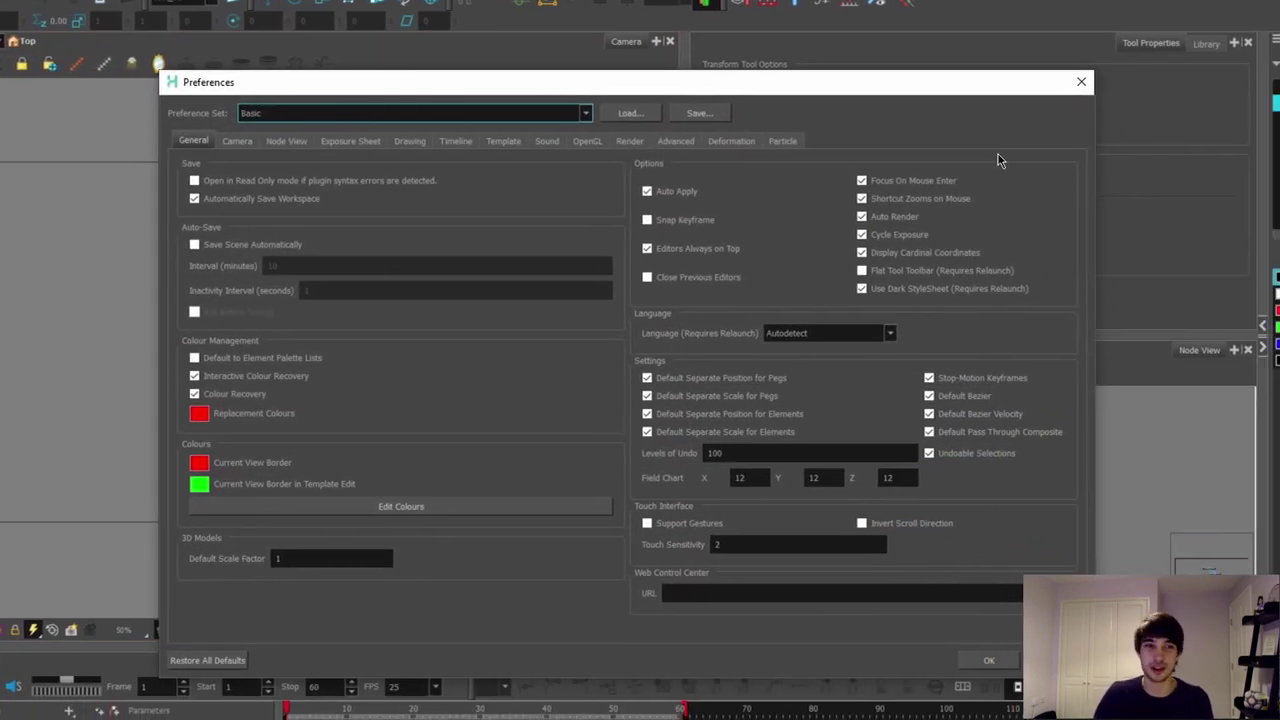
pyautogui.click(674, 146)
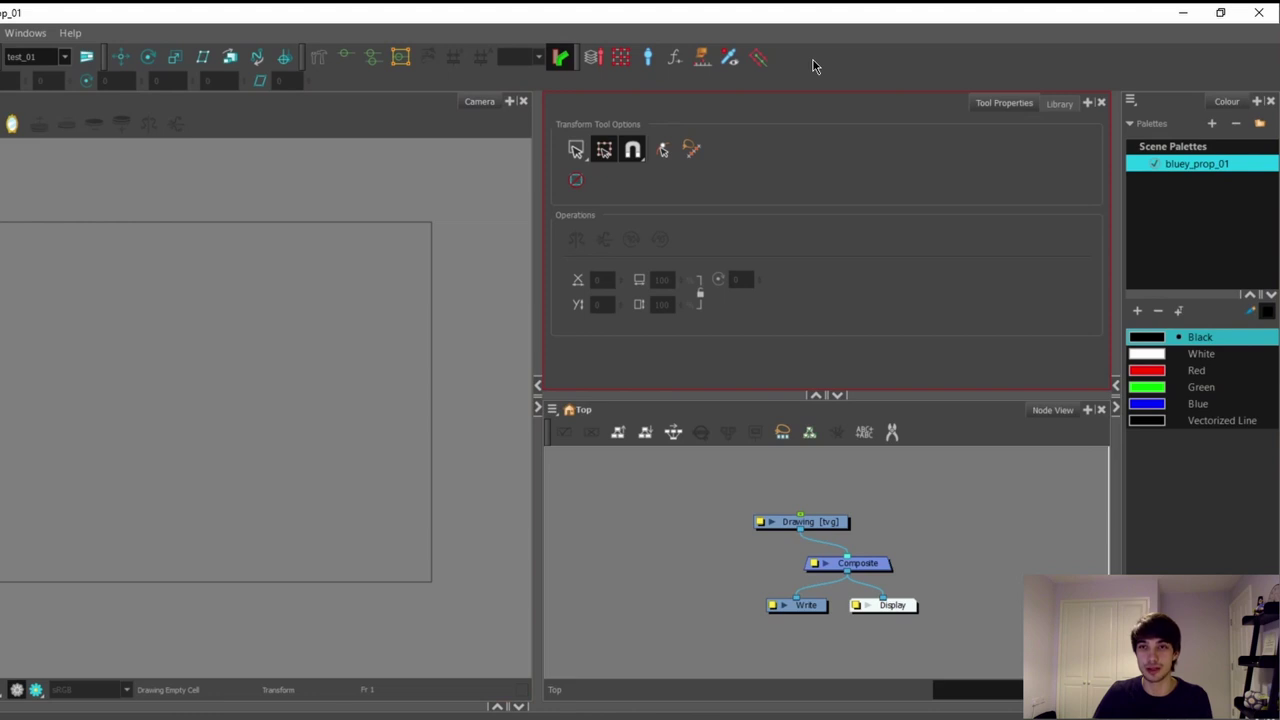
# Review the lists of toolbars available for the main window and the Node View
pyautogui.rightClick(813, 66)
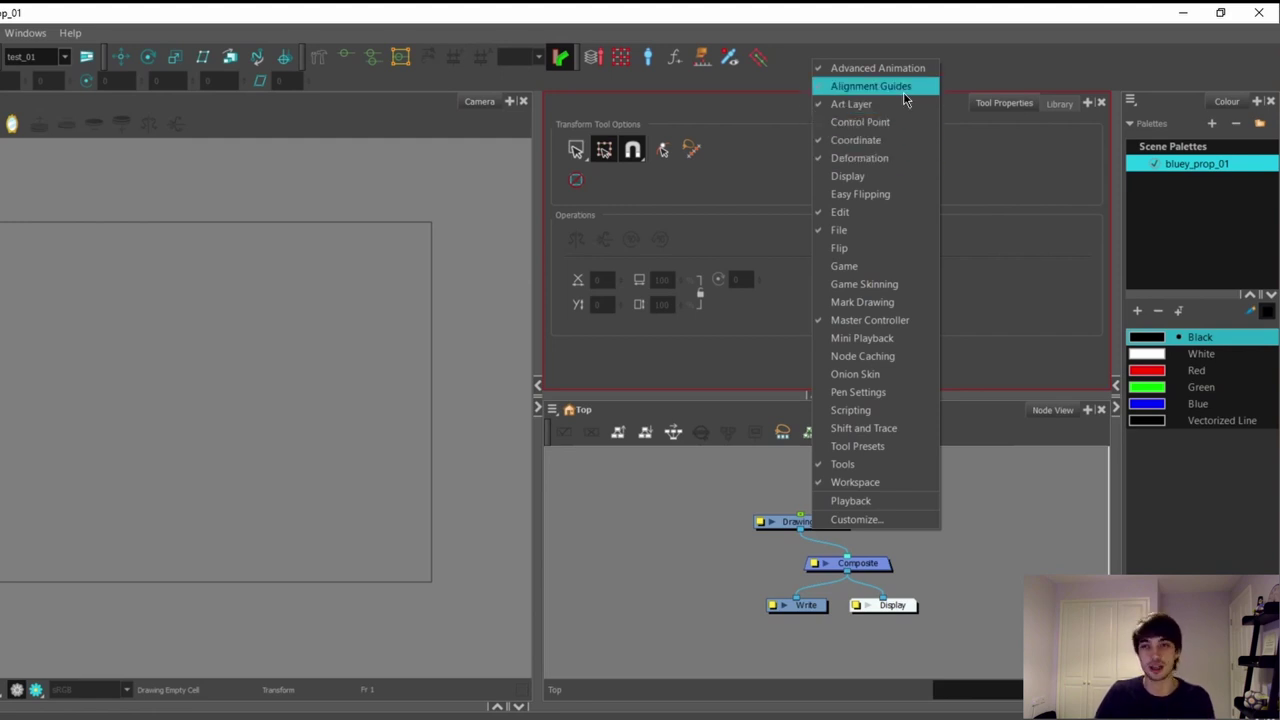
pyautogui.click(334, 250)
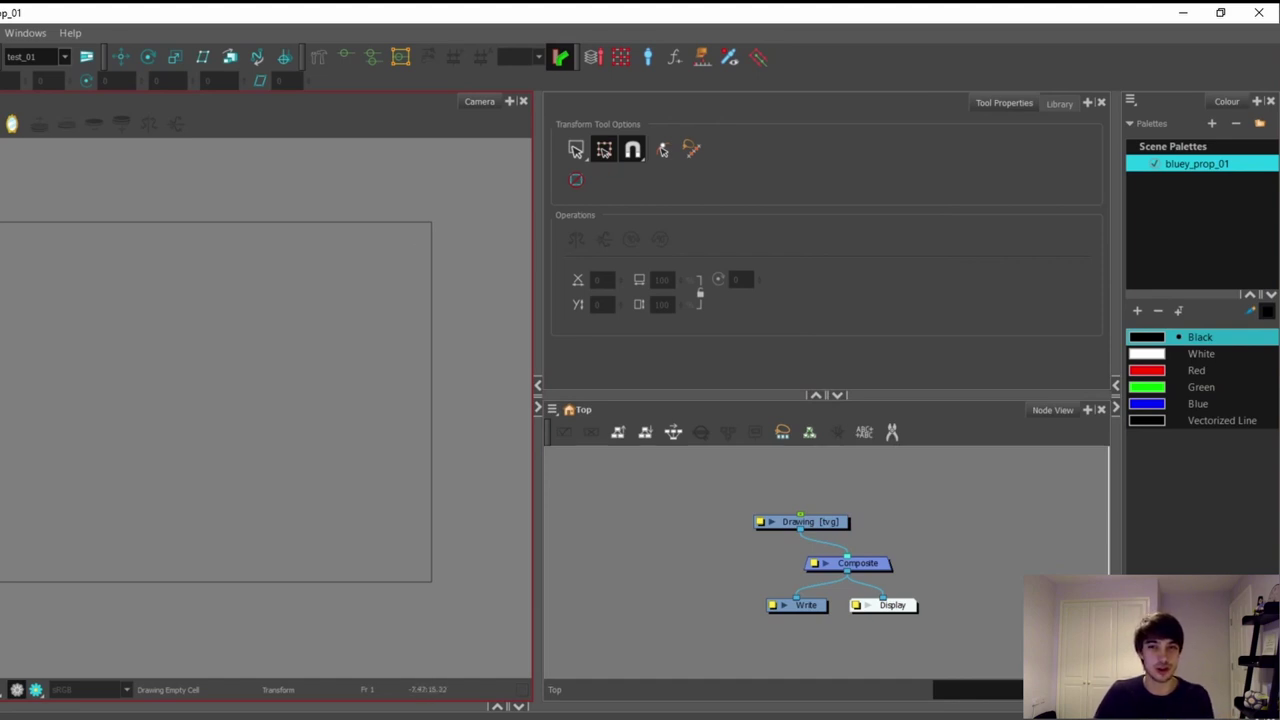
pyautogui.click(1062, 501)
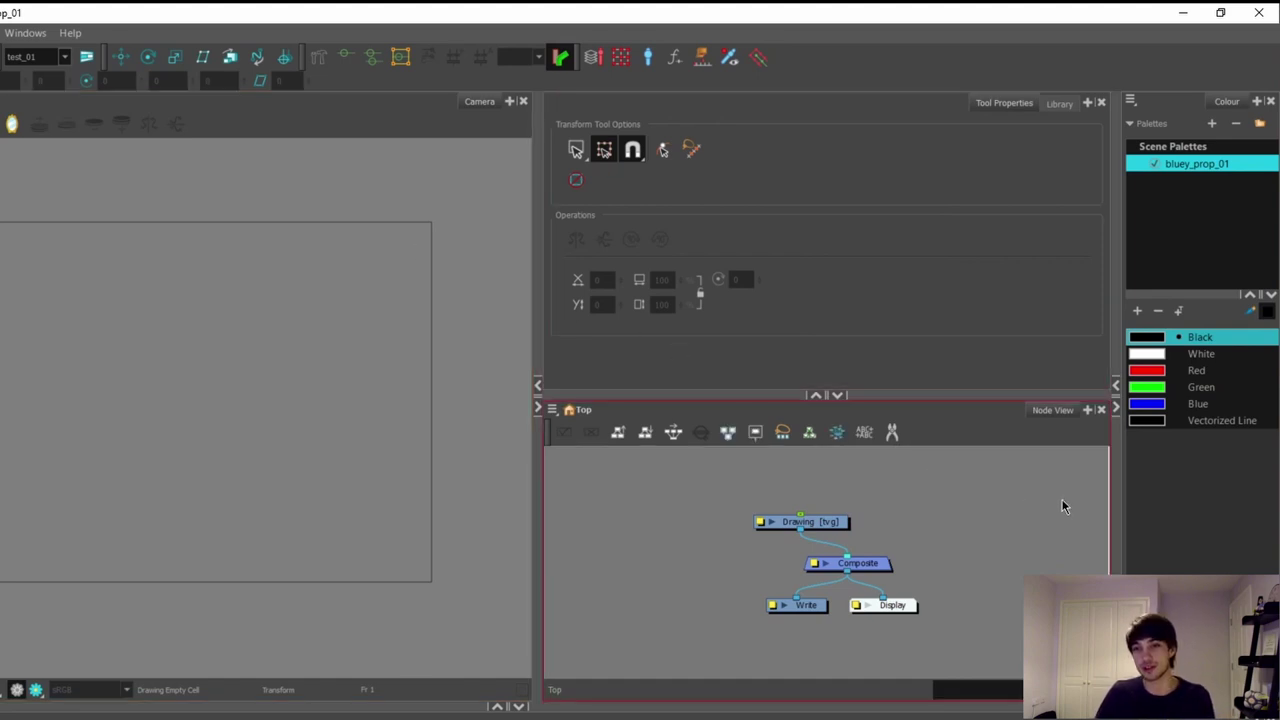
pyautogui.rightClick(973, 434)
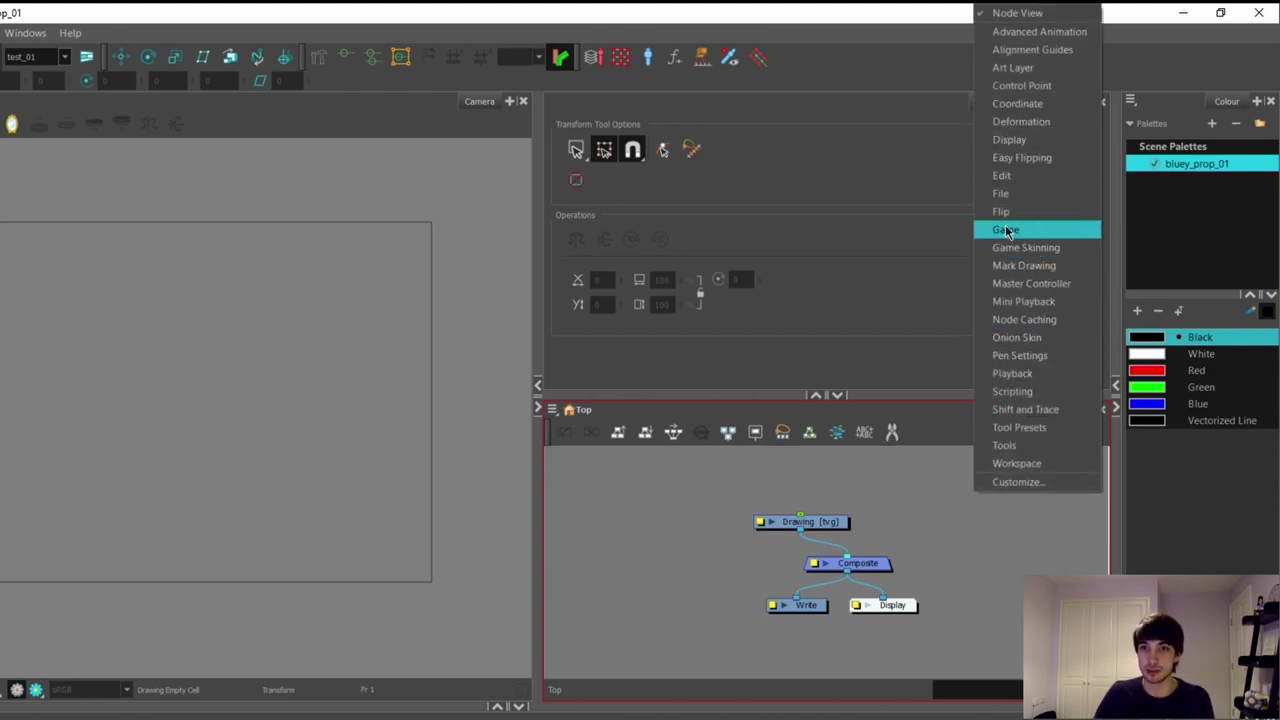
pyautogui.rightClick(810, 59)
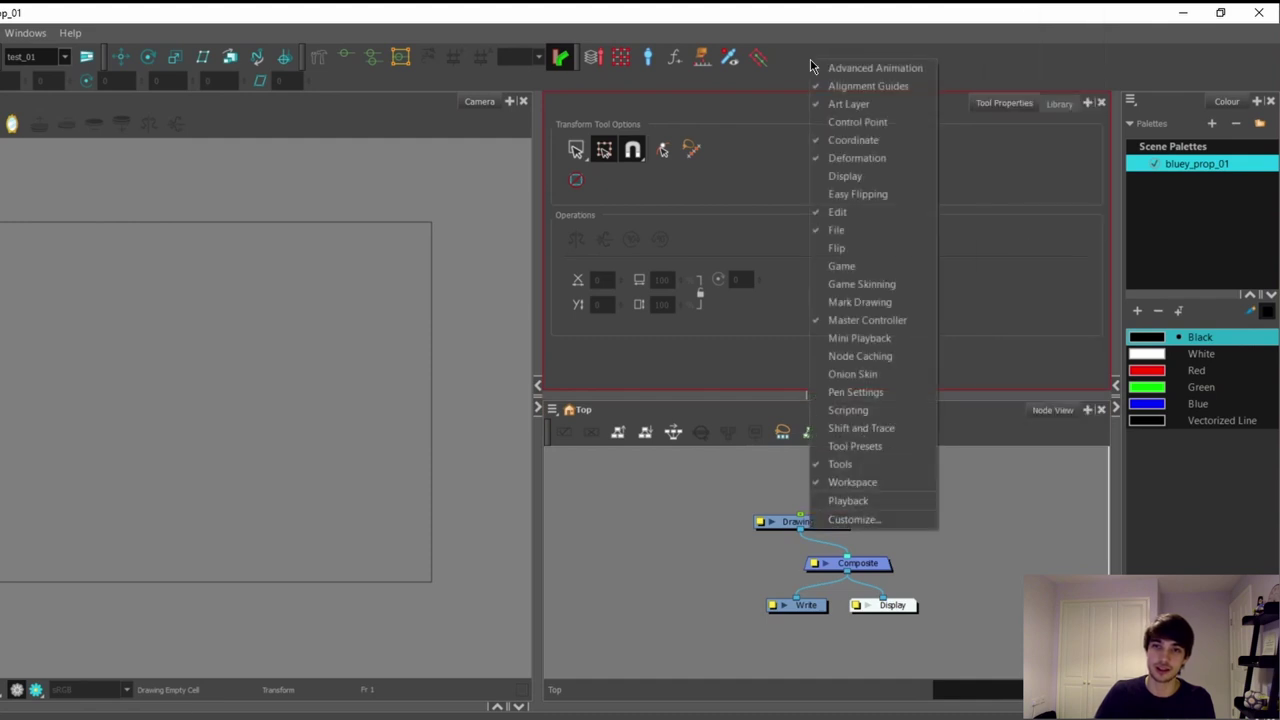
pyautogui.click(858, 226)
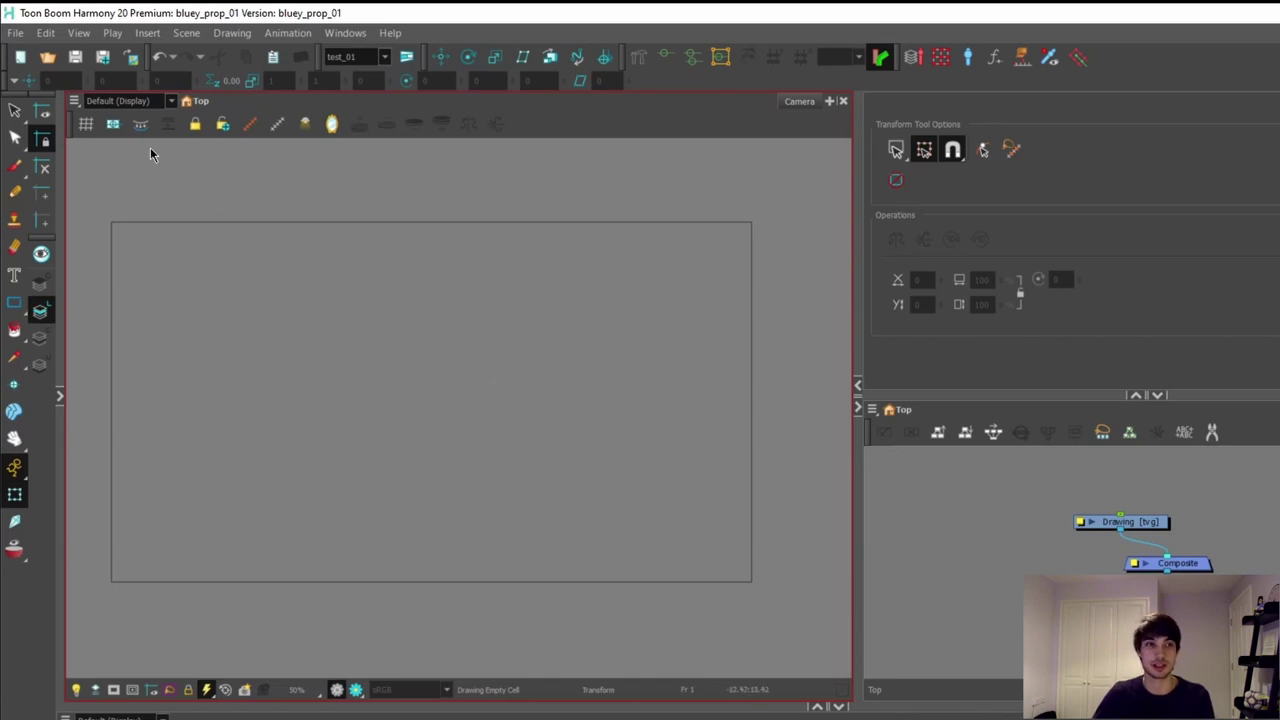
# Start an image import and choose bluey_char_ref_02 from the bluey_char folder as the source file
pyautogui.click(15, 32)
pyautogui.moveTo(185, 251)
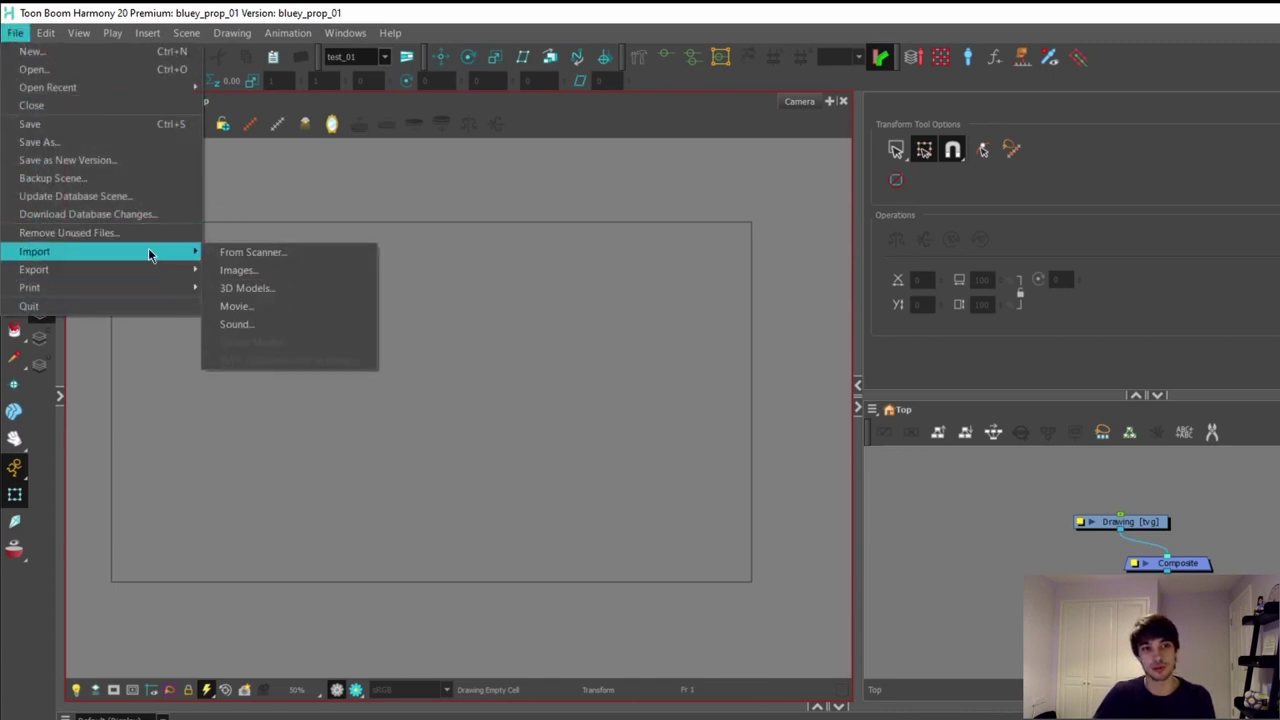
pyautogui.click(257, 276)
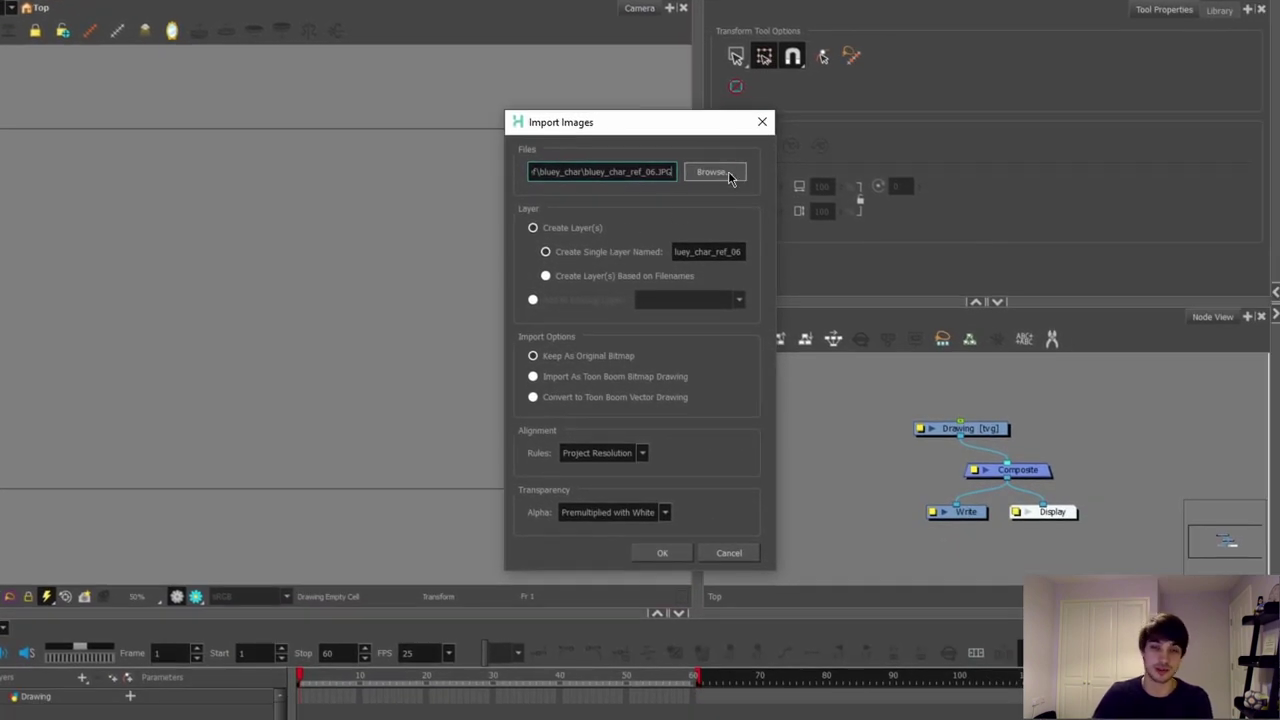
pyautogui.click(729, 176)
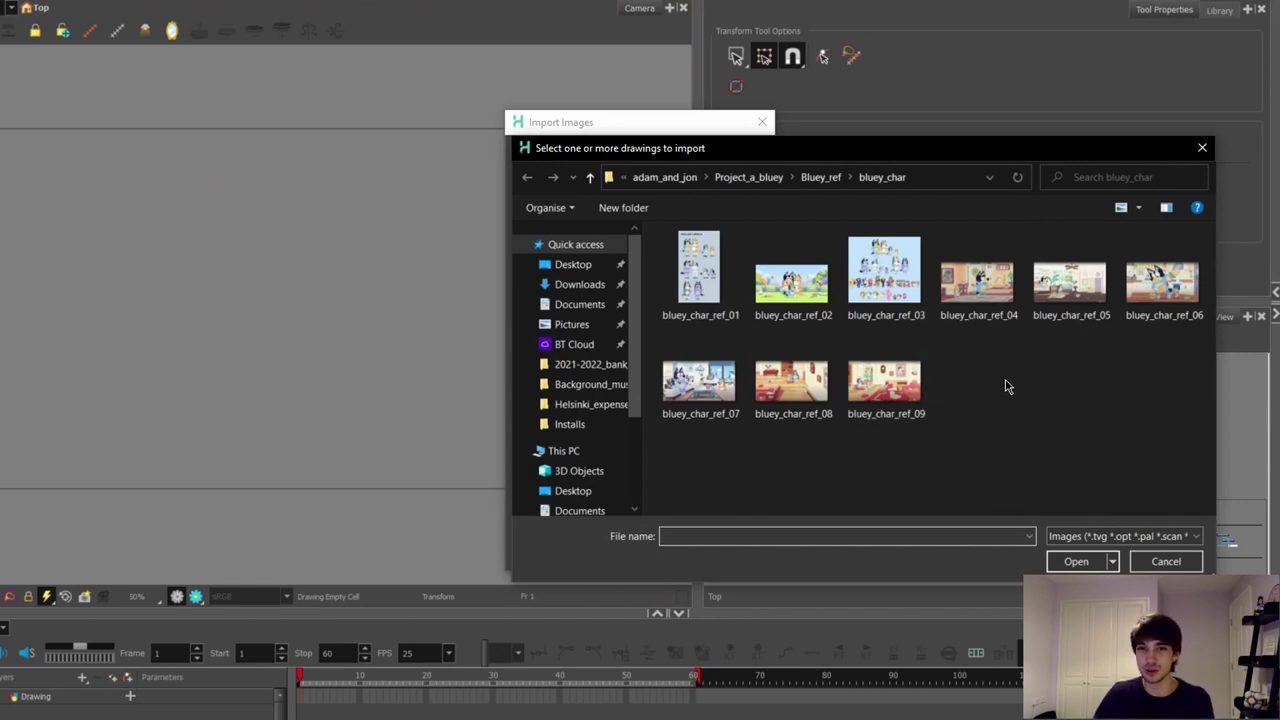
pyautogui.click(790, 280)
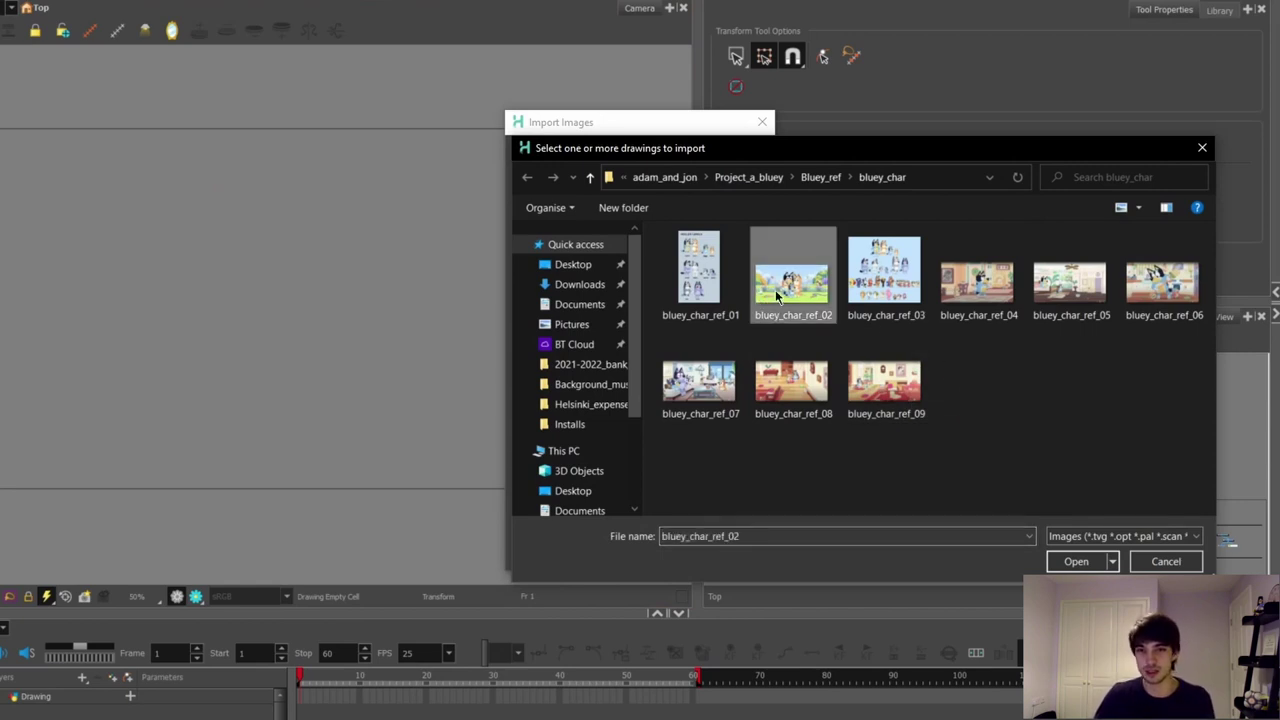
pyautogui.click(1078, 561)
# Name the new single layer char_ref_01 and import the image as an original bitmap
pyautogui.moveTo(666, 127); pyautogui.dragTo(649, 103)
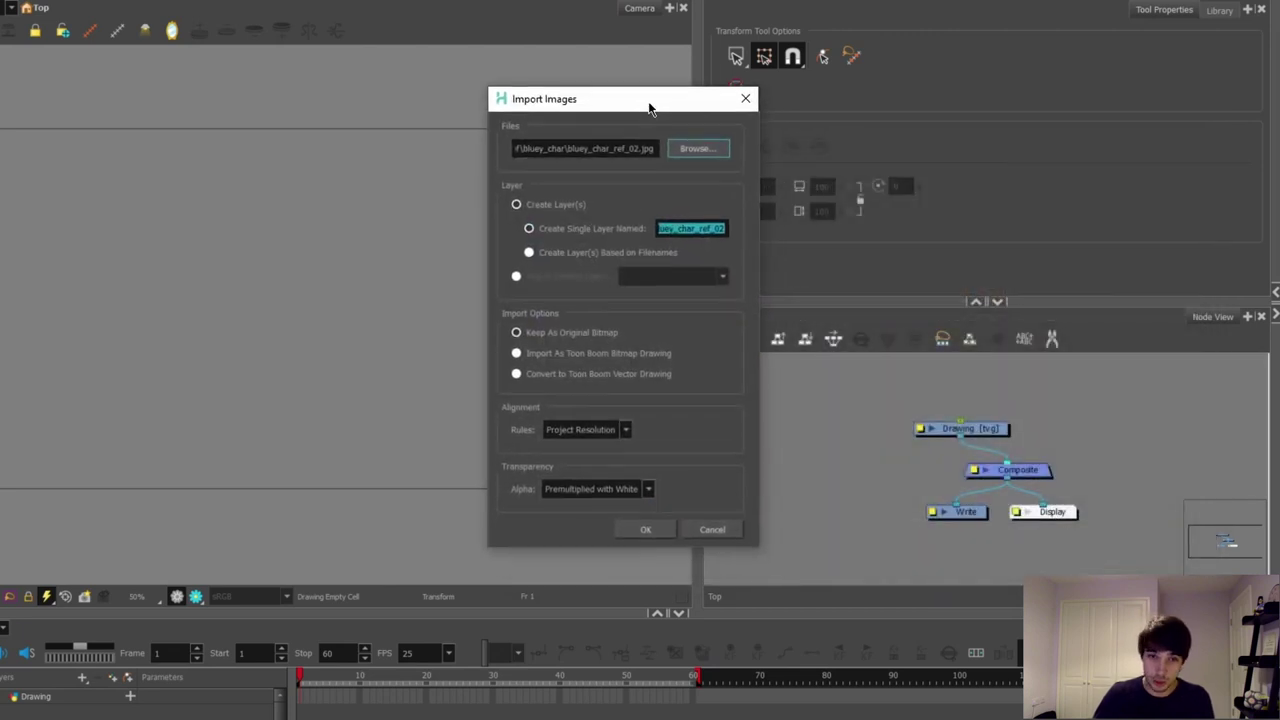
pyautogui.click(704, 231)
pyautogui.click(717, 232)
pyautogui.hotkey('shift', 'Home')
pyautogui.press('BackSpace')
pyautogui.press('Delete')
pyautogui.write('char_ref_01')
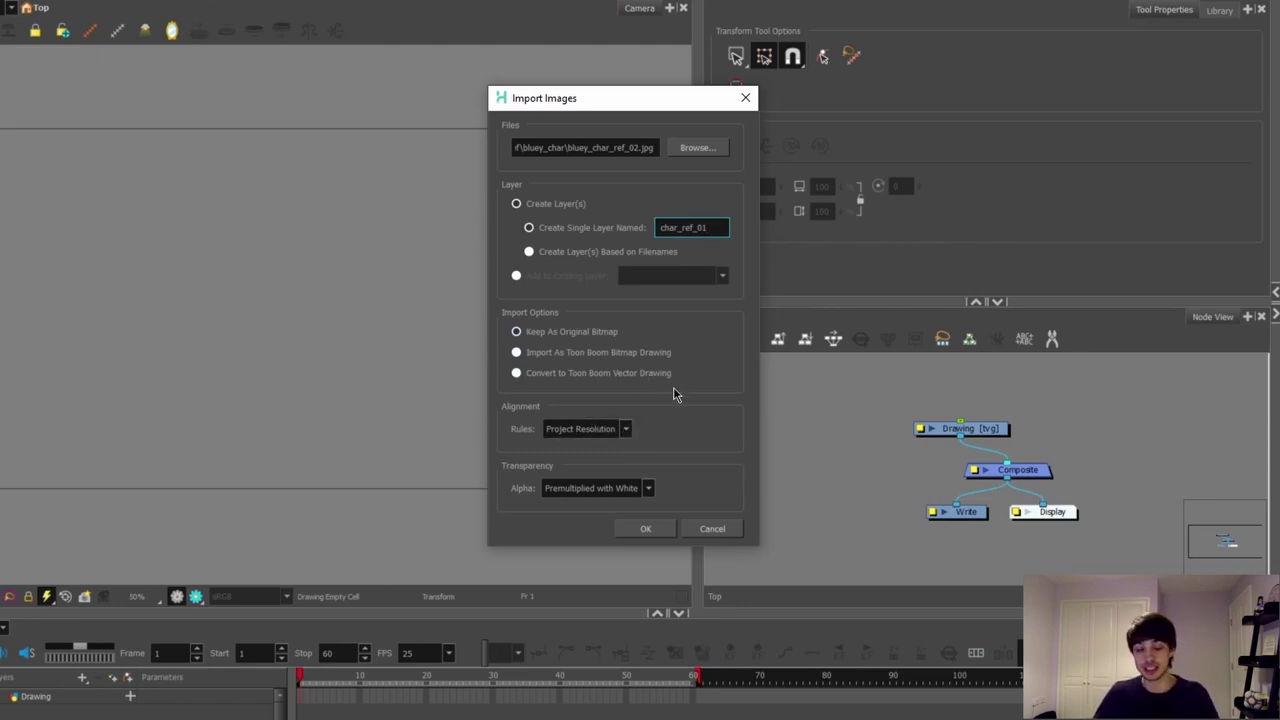
pyautogui.click(656, 529)
# Import the kitchen prop reference image as a layer named prop_ref_01
pyautogui.click(12, 23)
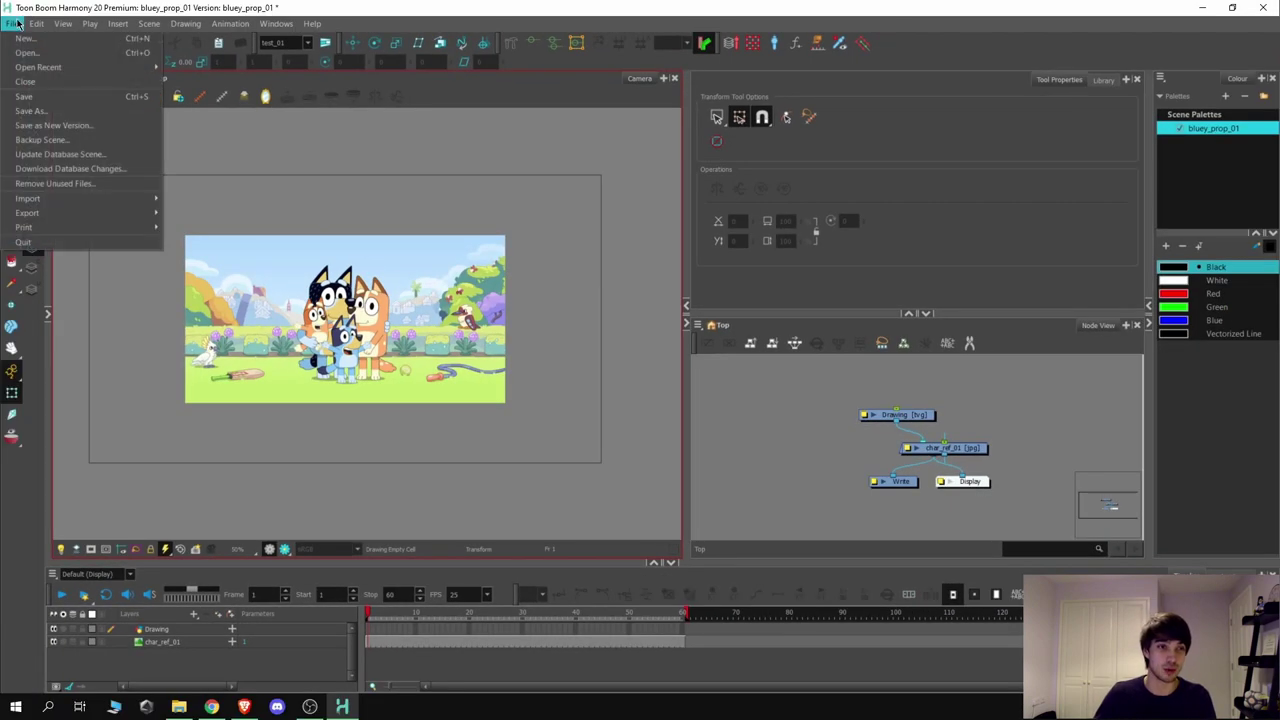
pyautogui.moveTo(127, 216)
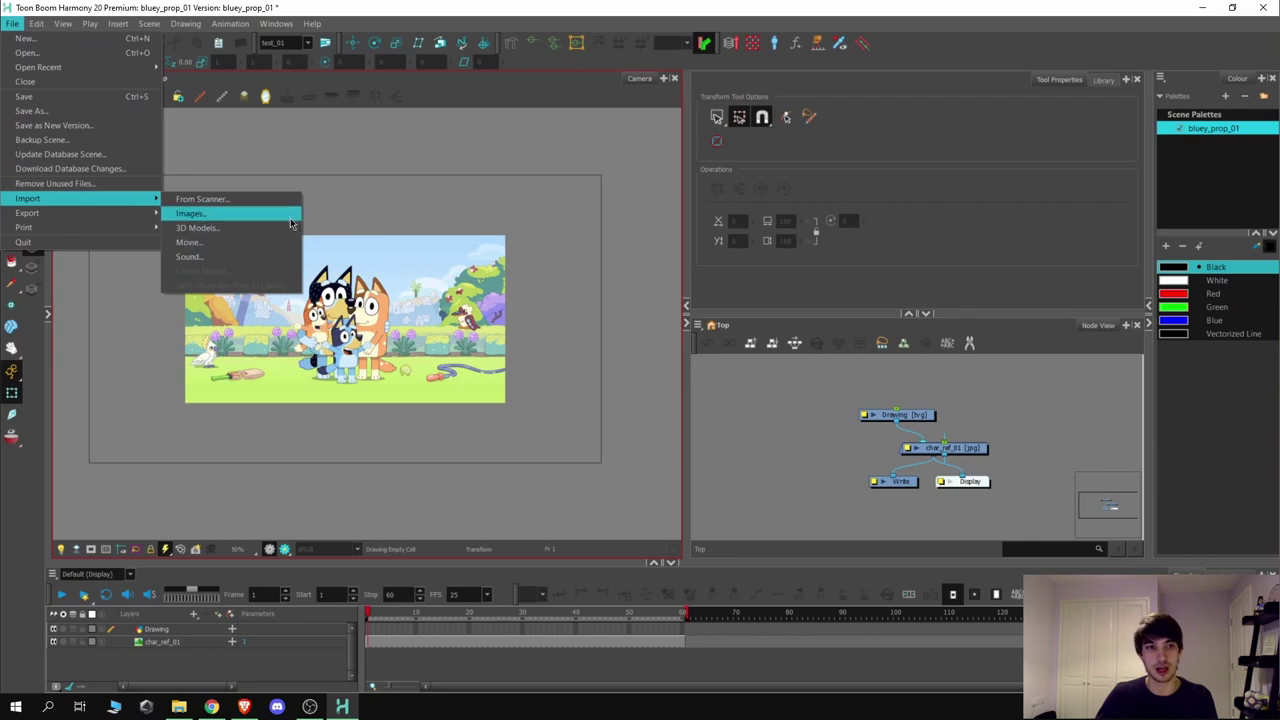
pyautogui.click(289, 222)
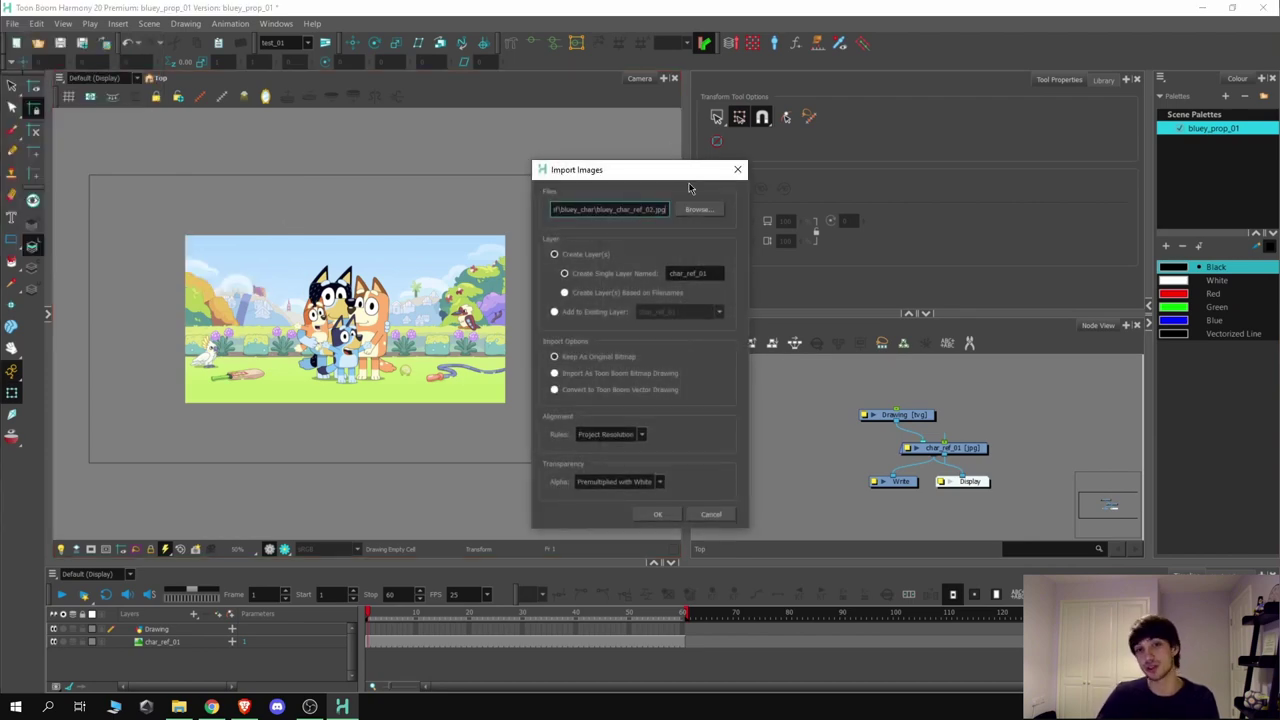
pyautogui.click(698, 209)
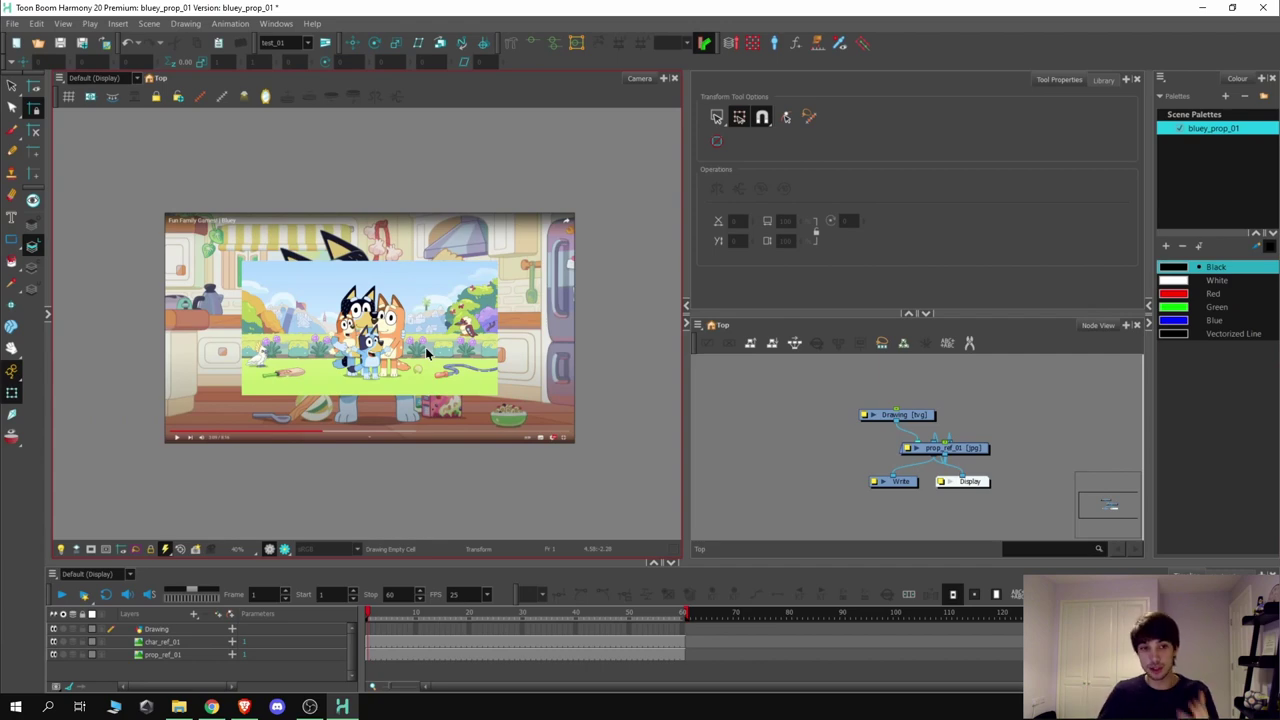
# Spread the stacked Drawing, char_ref_01 and prop_ref_01 nodes apart above the Composite in the Node View
pyautogui.scroll(1, 393, 352)
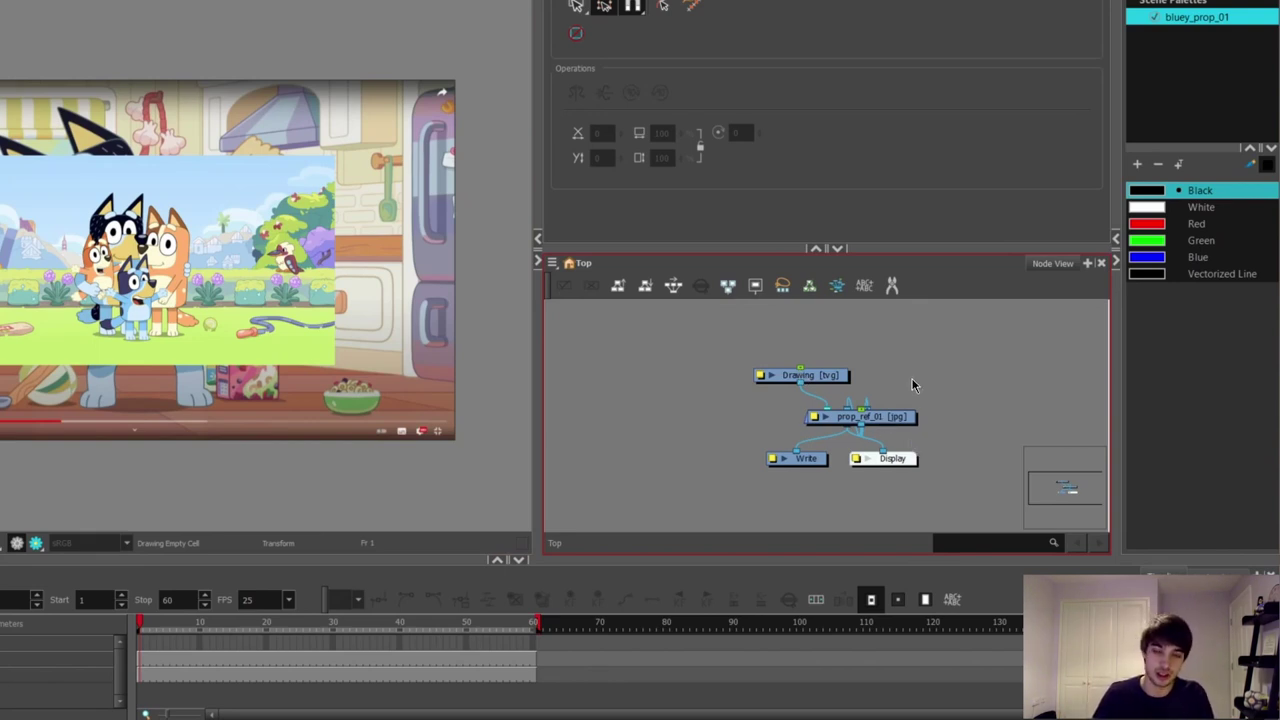
pyautogui.moveTo(897, 419); pyautogui.dragTo(991, 316)
pyautogui.scroll(-3, 806, 436)
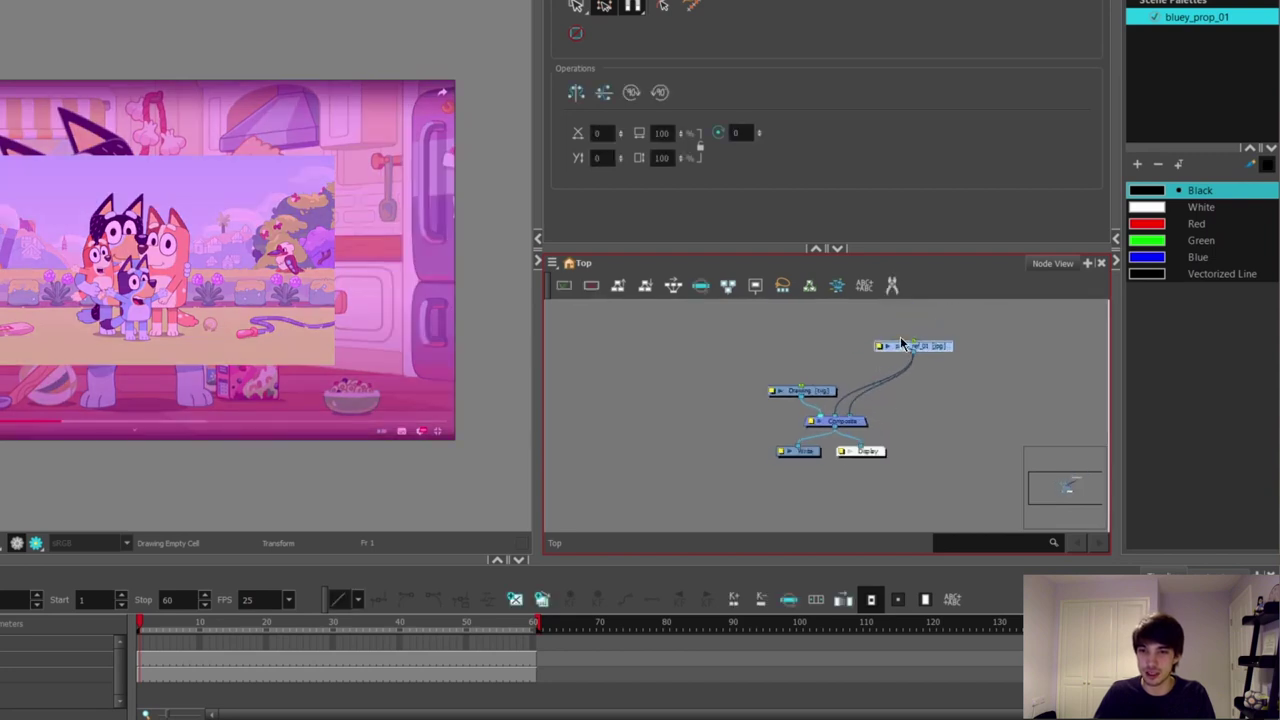
pyautogui.scroll(3, 904, 340)
pyautogui.scroll(2, 936, 362)
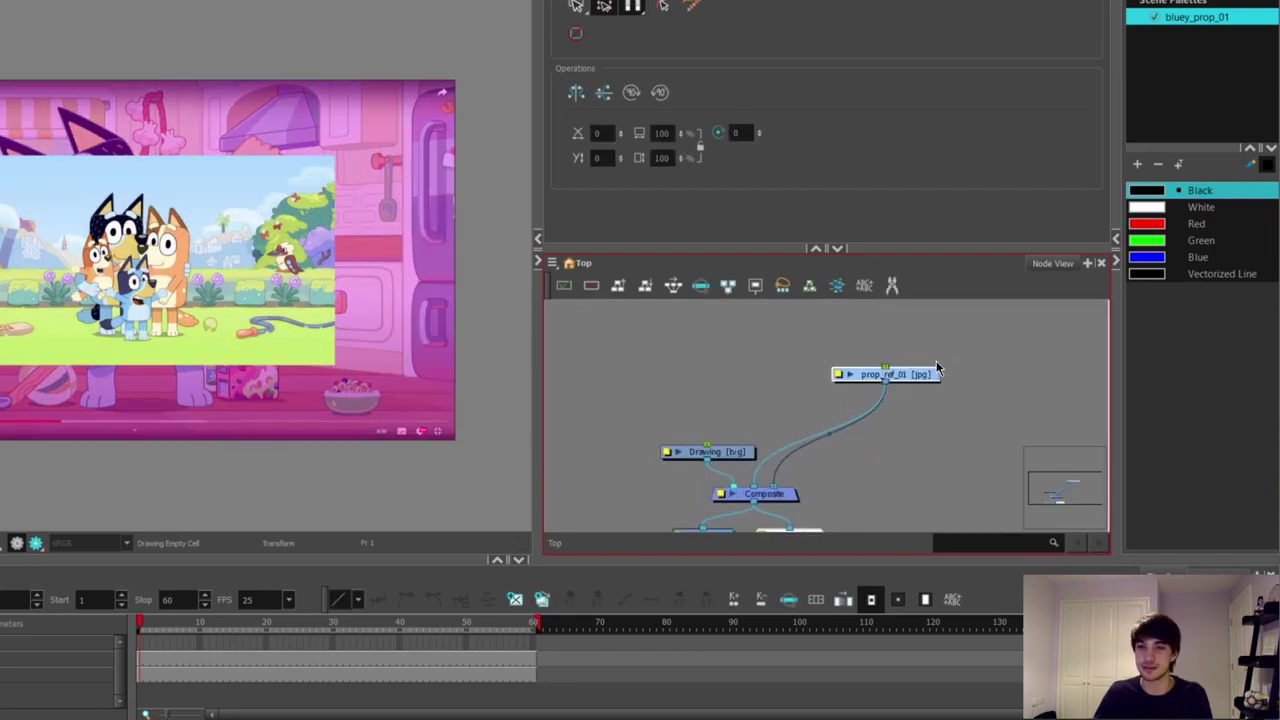
pyautogui.moveTo(903, 378); pyautogui.dragTo(1027, 385)
pyautogui.hotkey('ctrl', 'z')
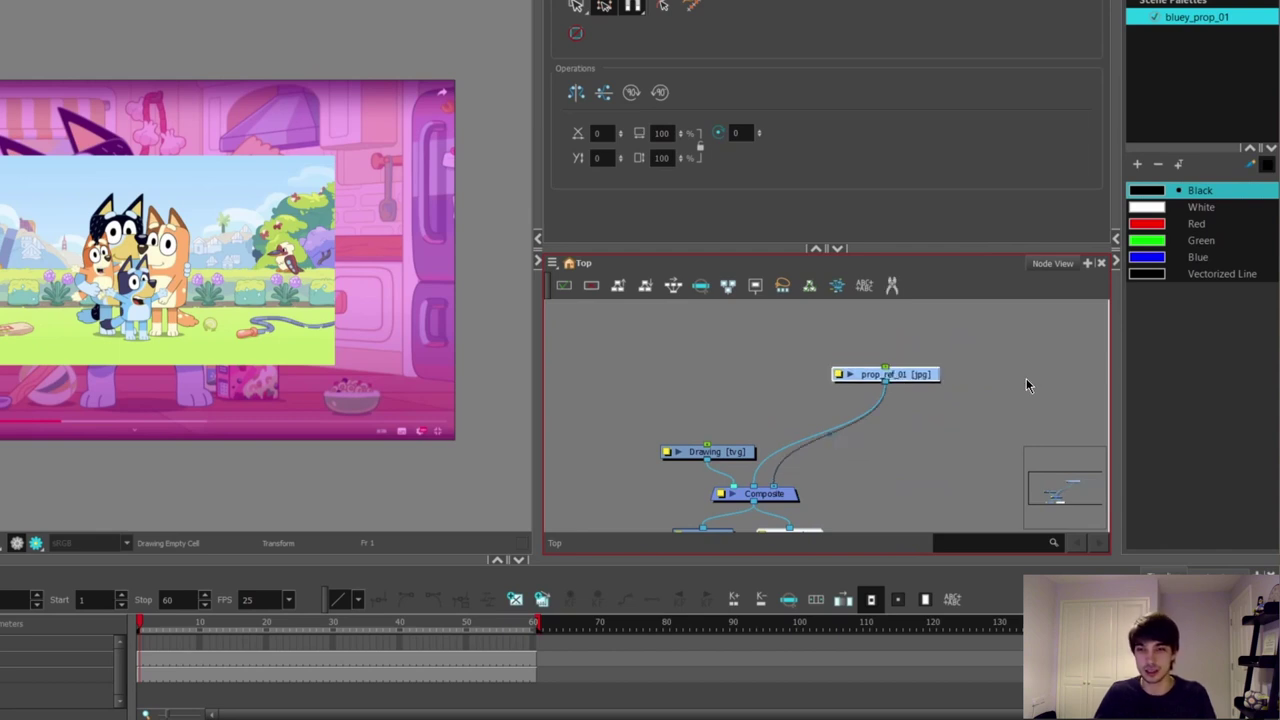
pyautogui.click(849, 437)
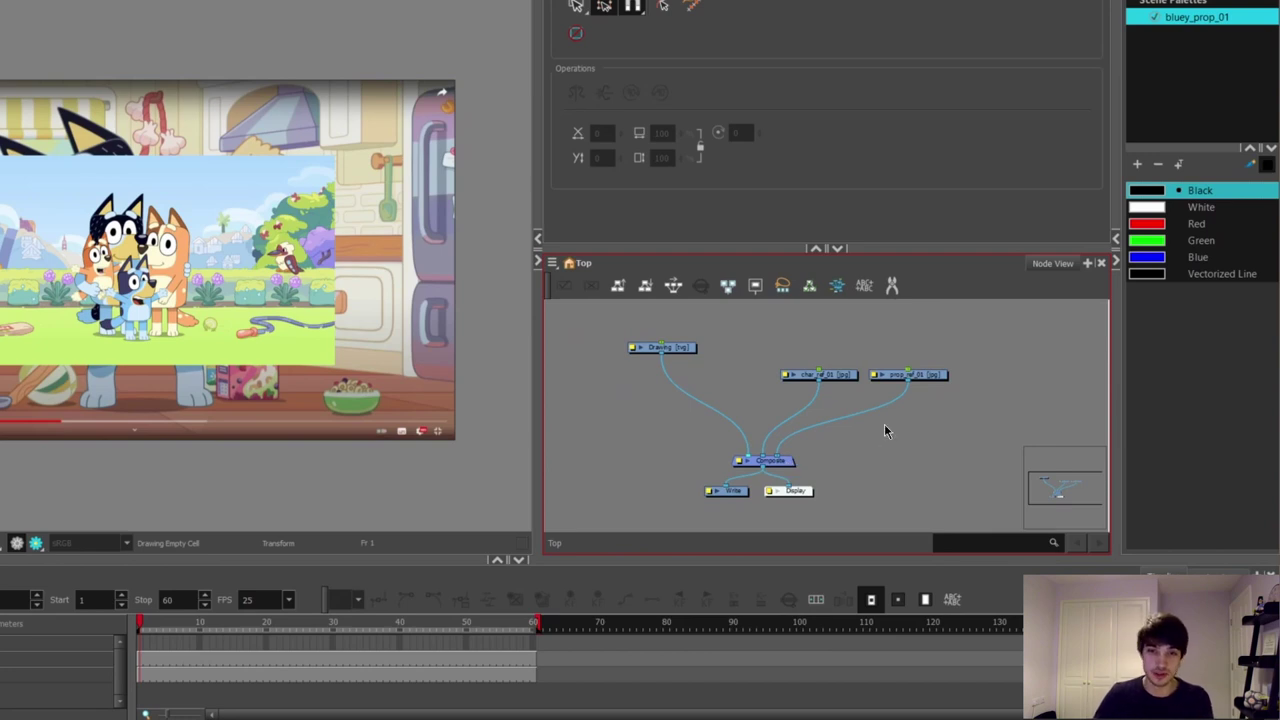
# Add a second Composite node to the Node View near the reference nodes
pyautogui.press('Tab')
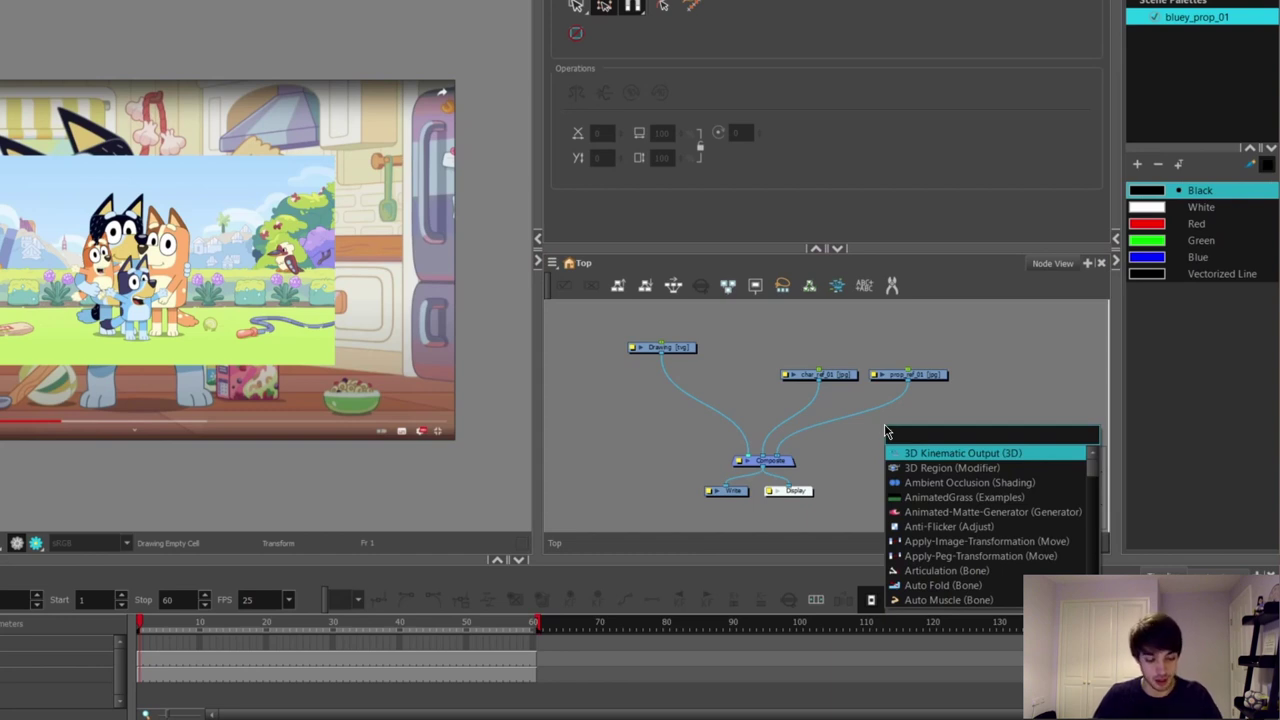
pyautogui.write('comp')
pyautogui.click(945, 467)
# Route the char_ref_01 and prop_ref_01 nodes through the new Composite and connect it to the main Composite
pyautogui.moveTo(824, 380); pyautogui.dragTo(883, 417)
pyautogui.moveTo(740, 457); pyautogui.dragTo(845, 420)
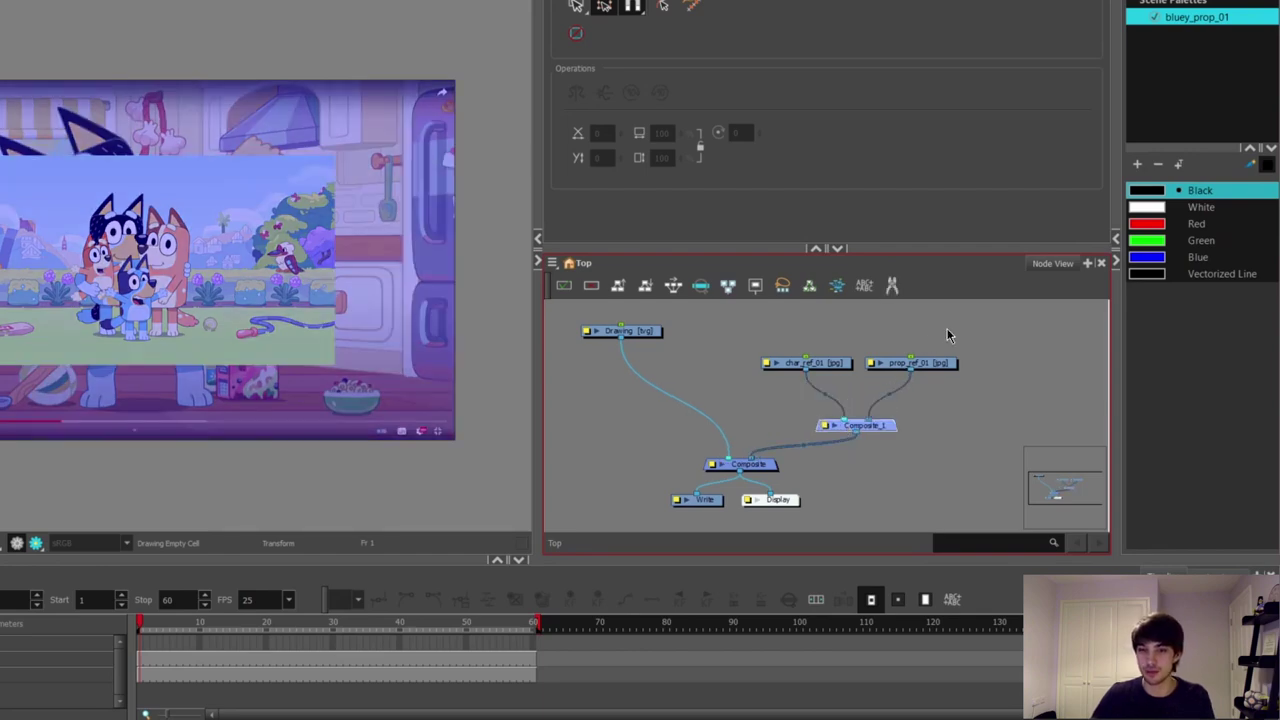
pyautogui.moveTo(950, 326); pyautogui.dragTo(777, 458)
pyautogui.moveTo(885, 421); pyautogui.dragTo(940, 355)
pyautogui.scroll(-1, 811, 443)
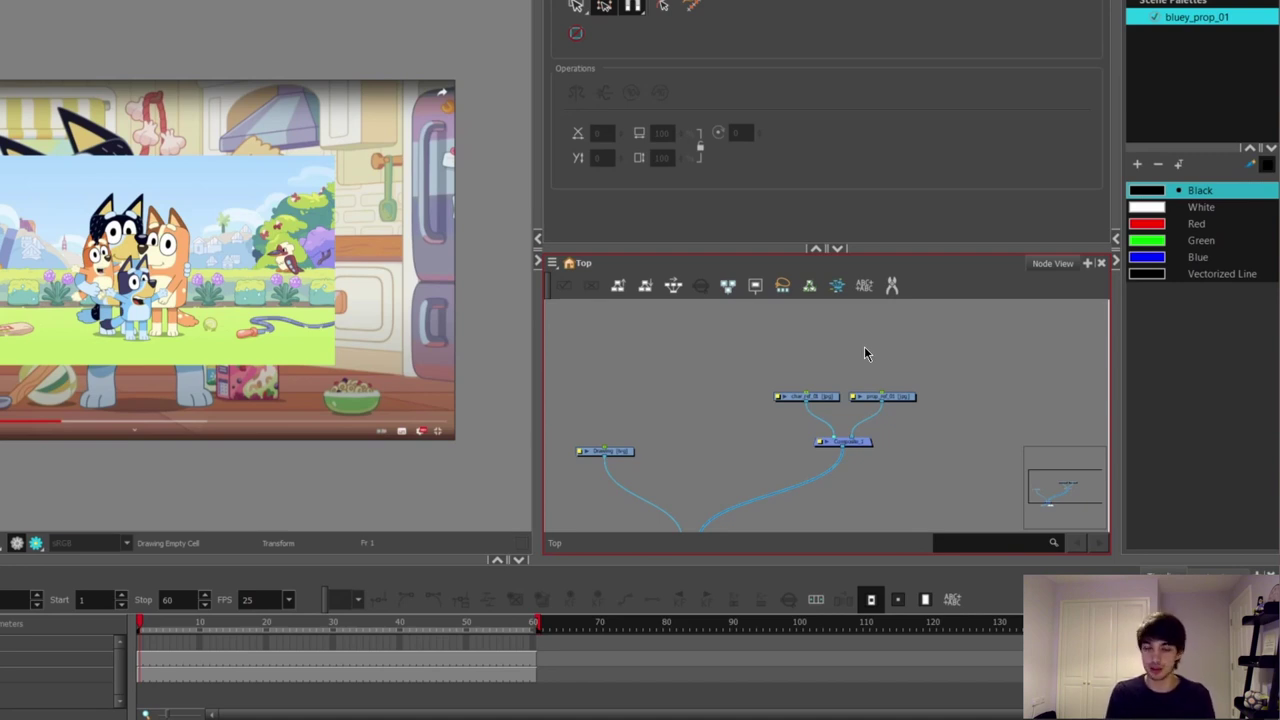
# Add a parent peg to each of the char_ref_01 and prop_ref_01 nodes and one shared peg above both
pyautogui.hotkey('ctrl', 'z')
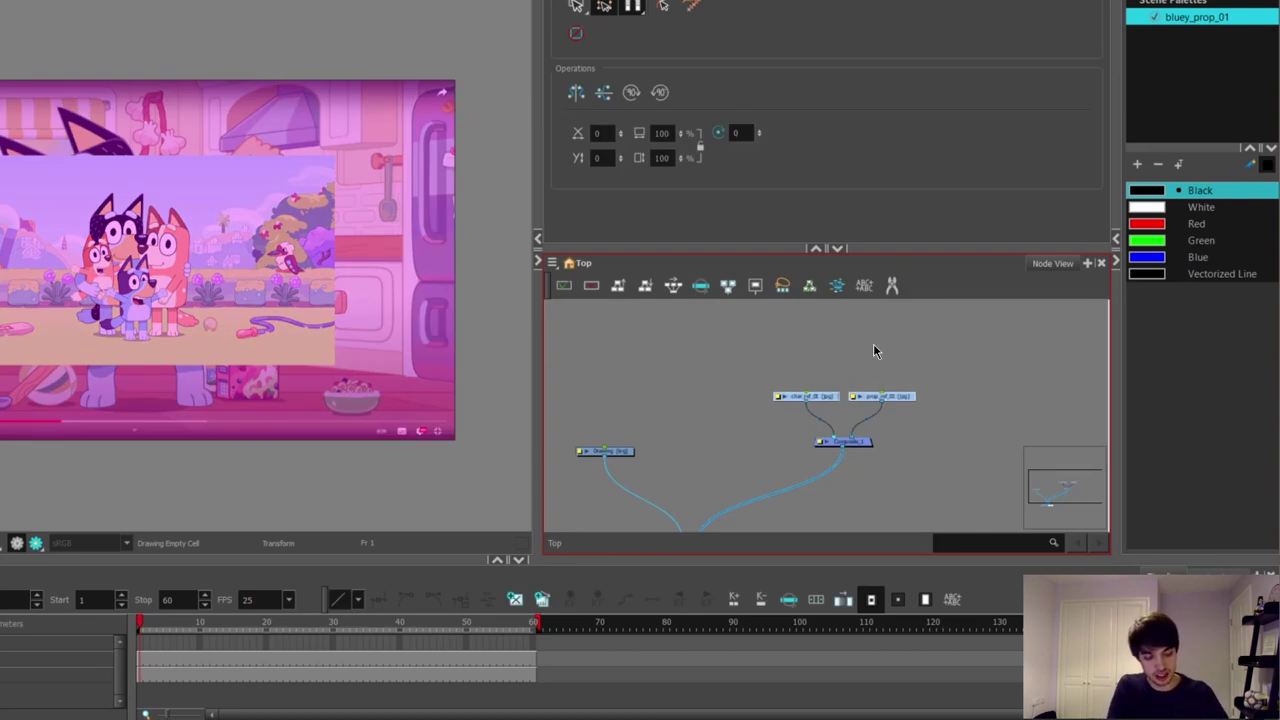
pyautogui.hotkey('ctrl', 'p')
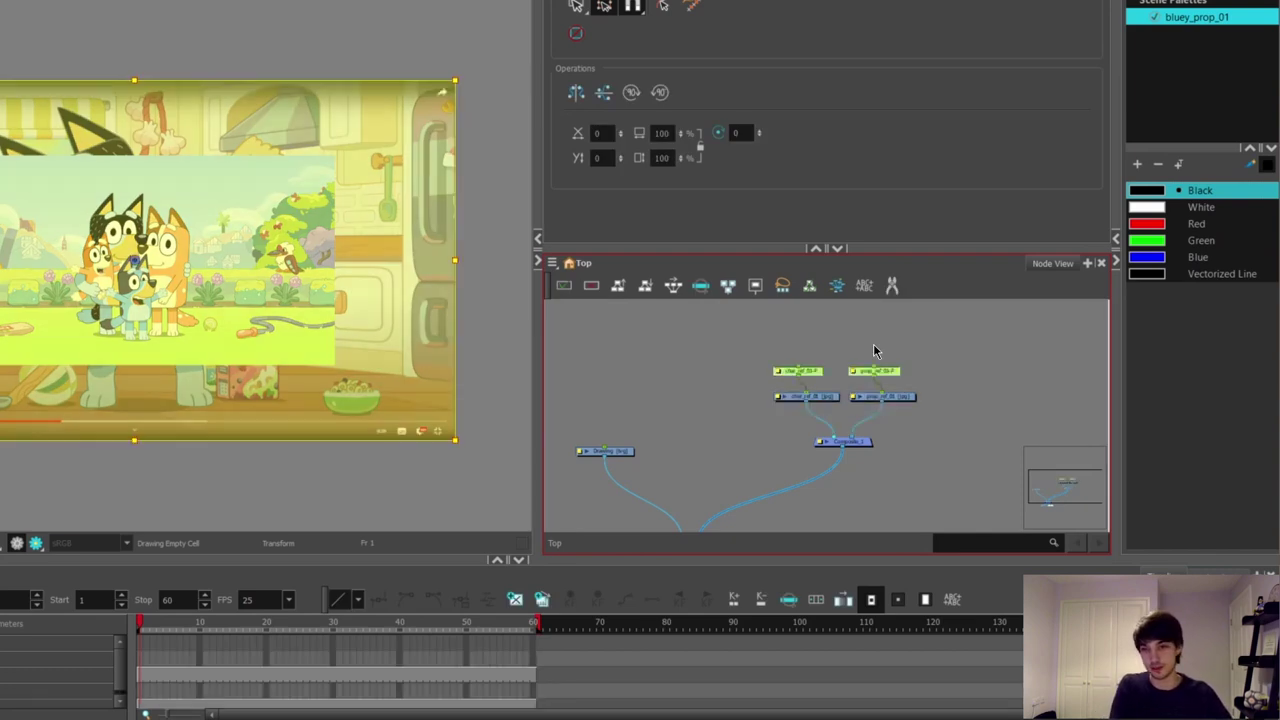
pyautogui.scroll(3, 873, 346)
pyautogui.moveTo(922, 321); pyautogui.dragTo(758, 395)
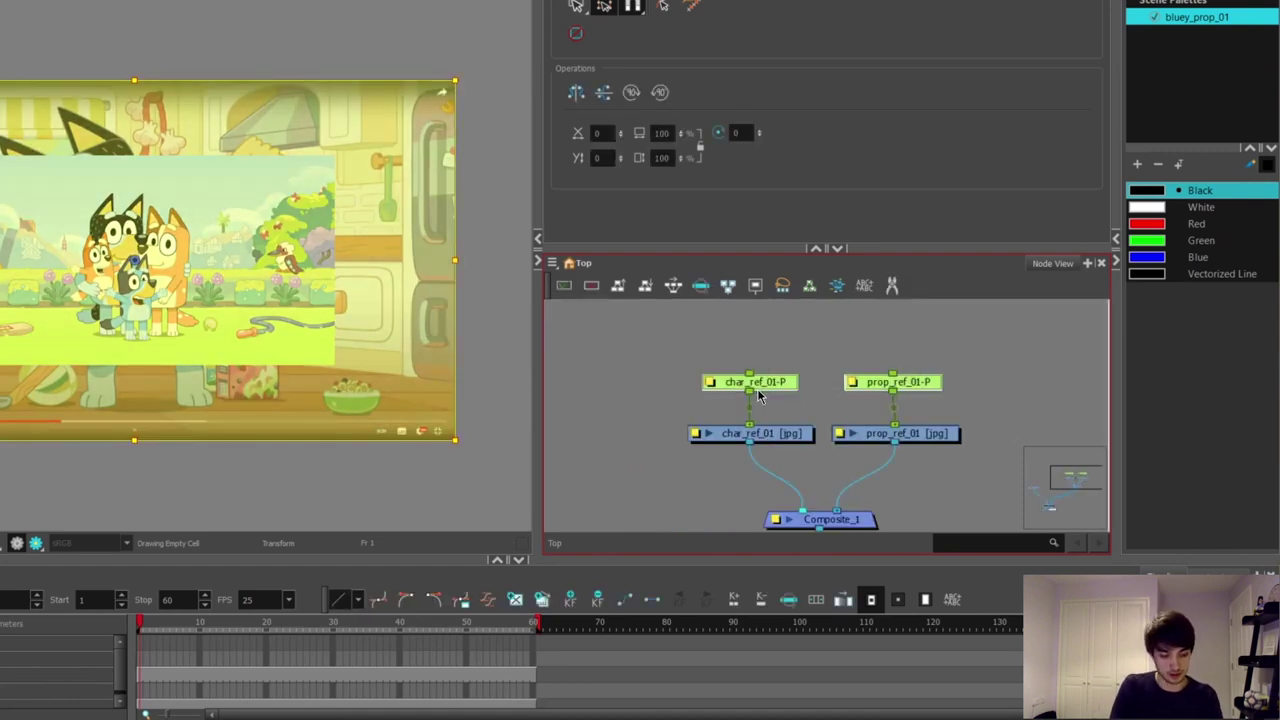
pyautogui.hotkey('ctrl', 'p')
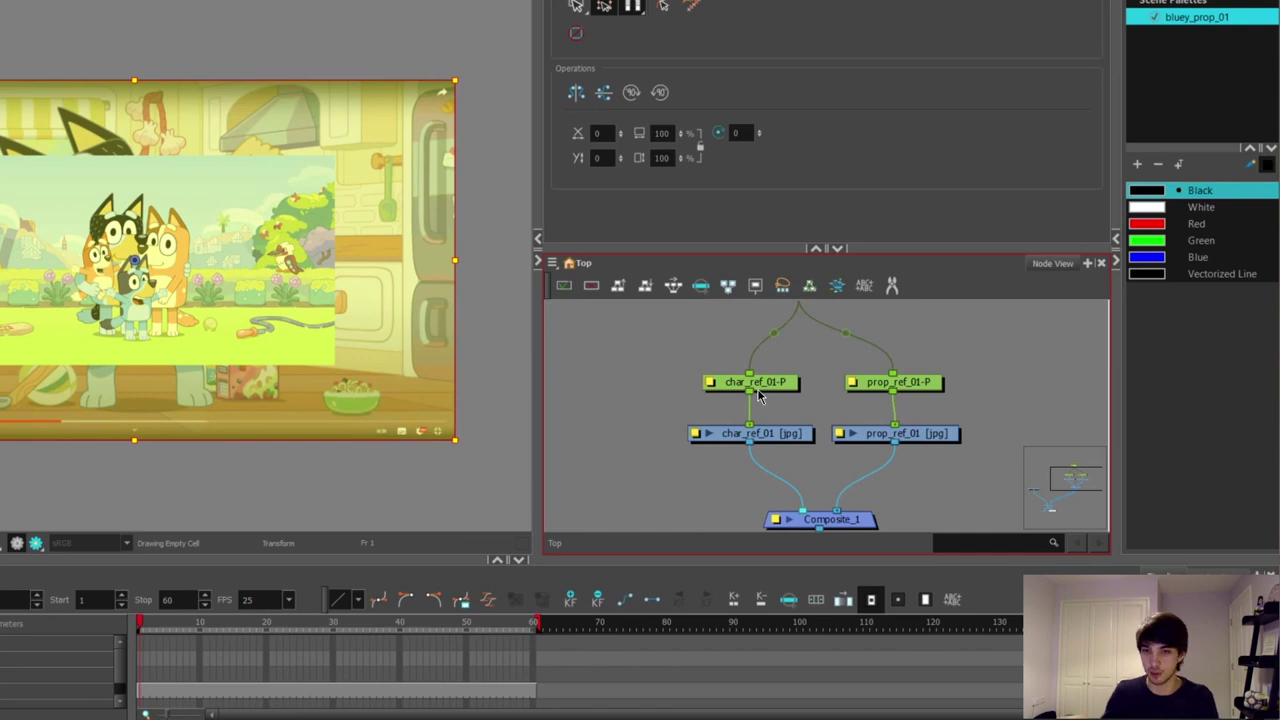
pyautogui.scroll(-2, 758, 395)
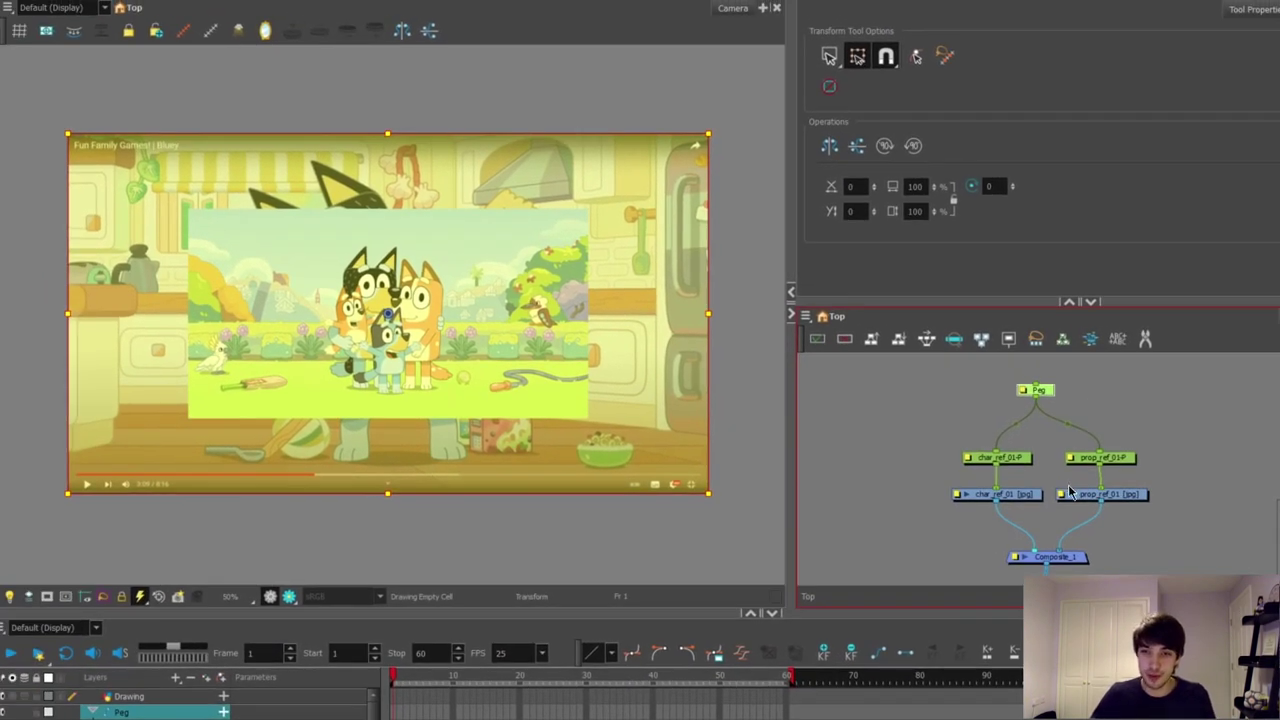
# Try moving both reference images with the shared peg and the character image alone with char_ref_01-P
pyautogui.click(1042, 389)
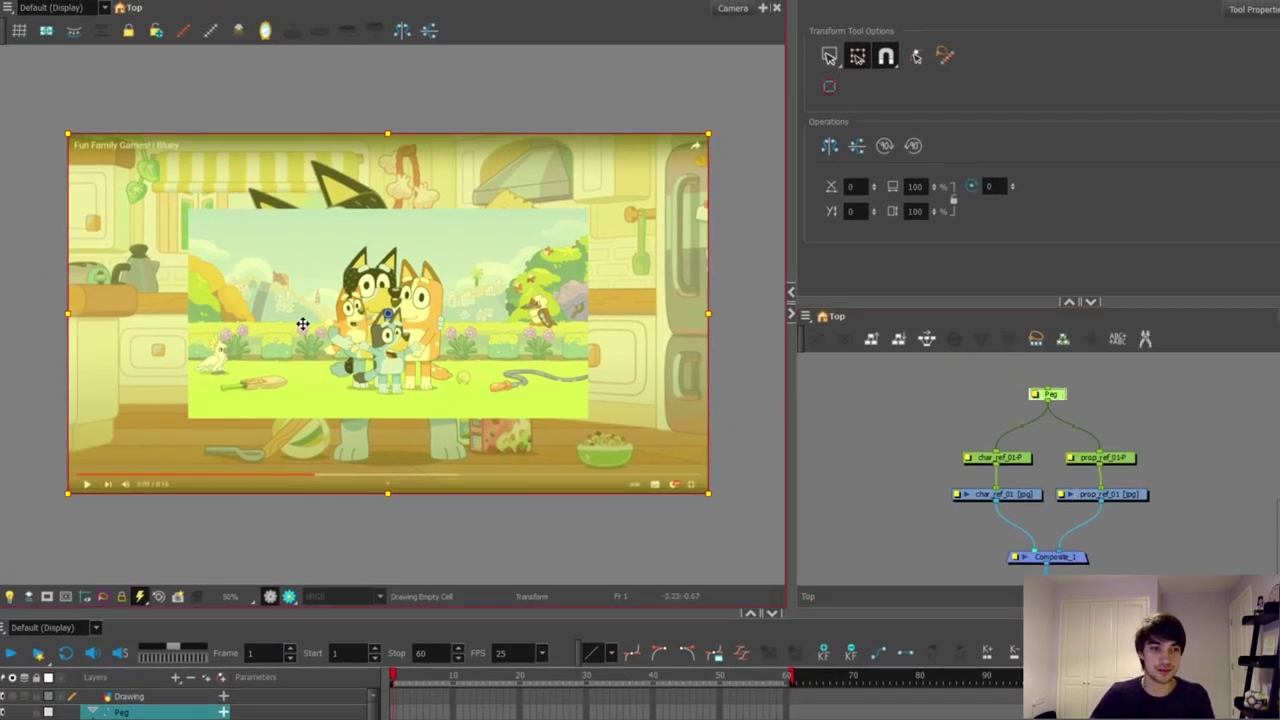
pyautogui.moveTo(417, 223)
pyautogui.mouseDown()
pyautogui.moveTo(606, 279)
pyautogui.moveTo(357, 243)
pyautogui.moveTo(417, 206)
pyautogui.mouseUp()
pyautogui.click(995, 460)
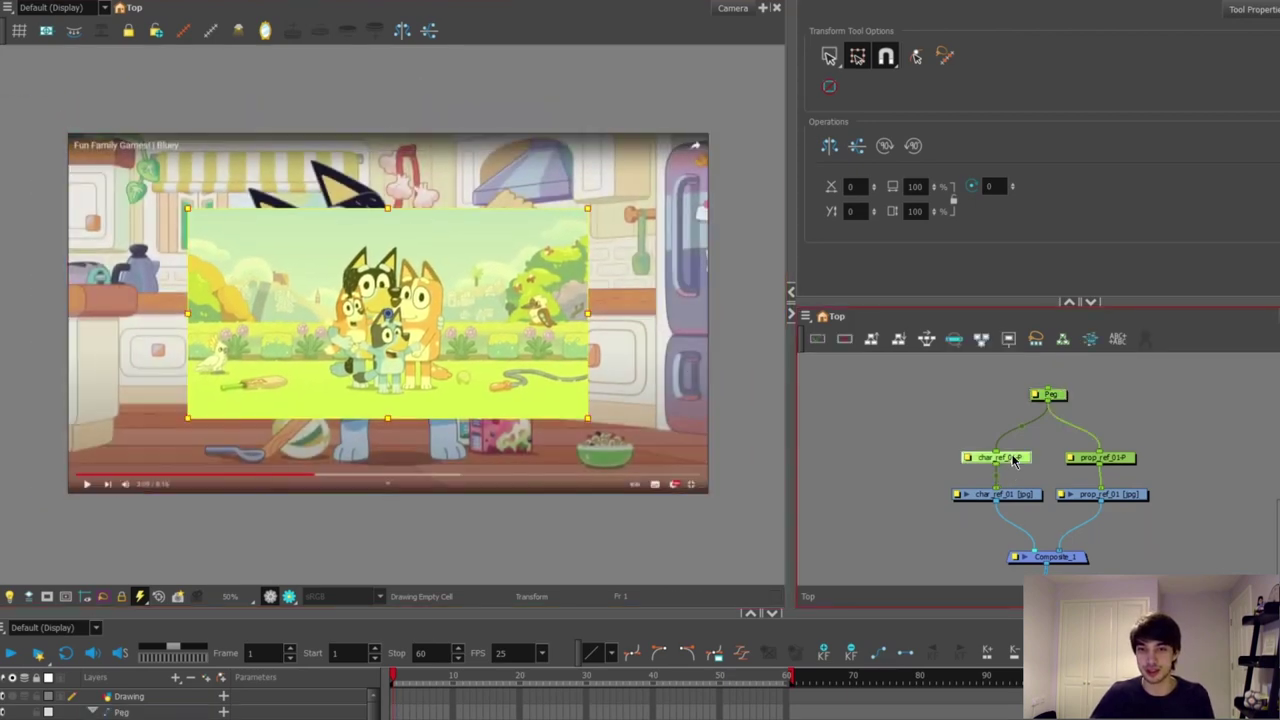
pyautogui.moveTo(463, 331); pyautogui.dragTo(359, 350)
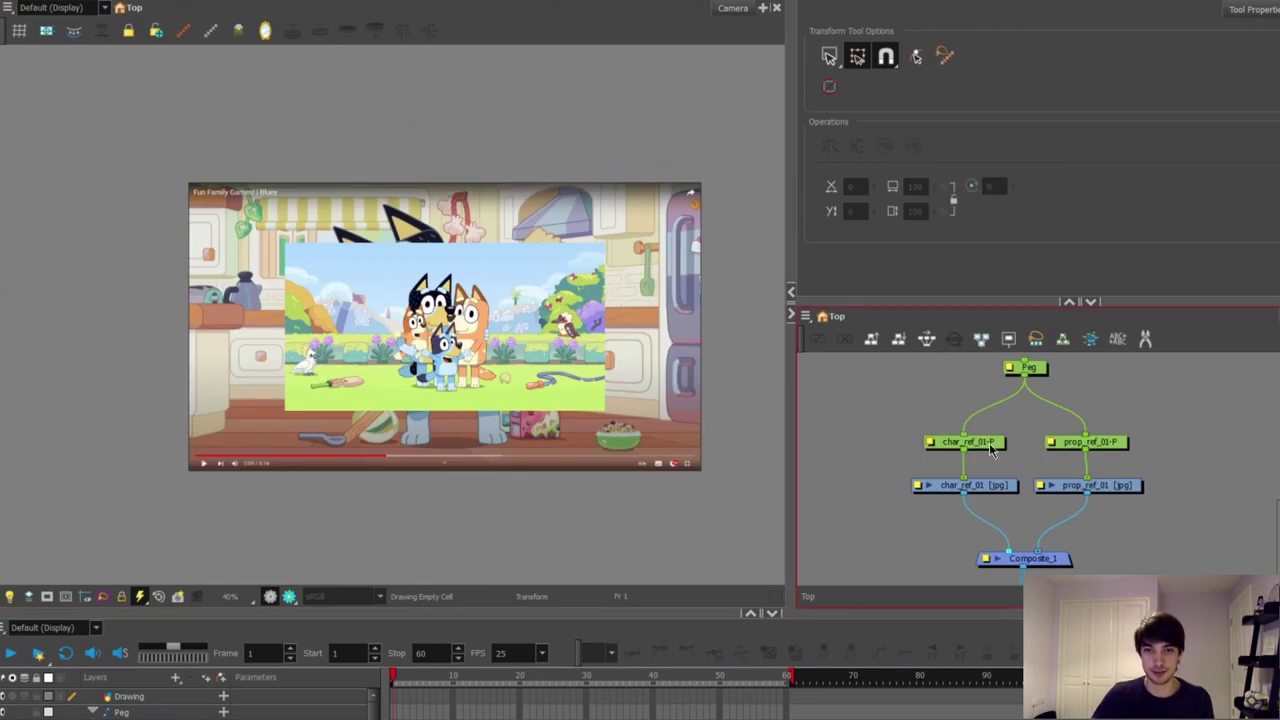
# Disable the prop_ref_01-P peg and the prop_ref_01 node so only the character reference shows in the camera view
pyautogui.click(990, 446)
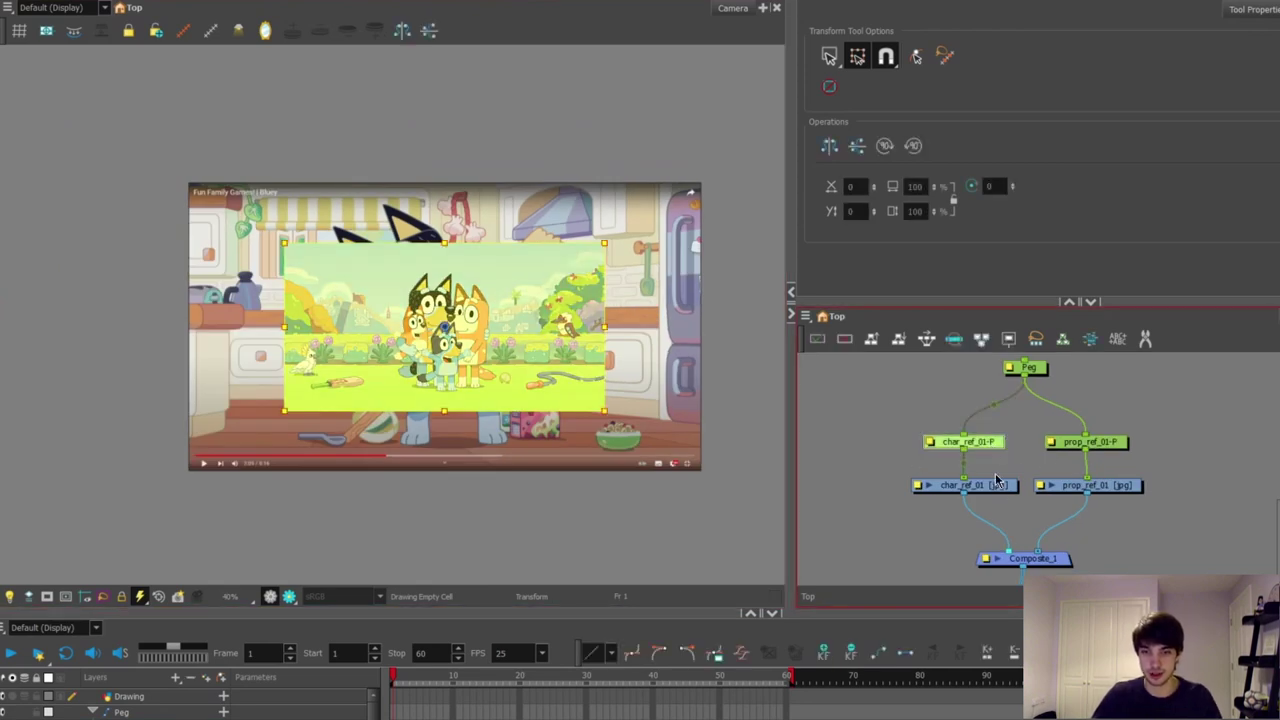
pyautogui.click(978, 512)
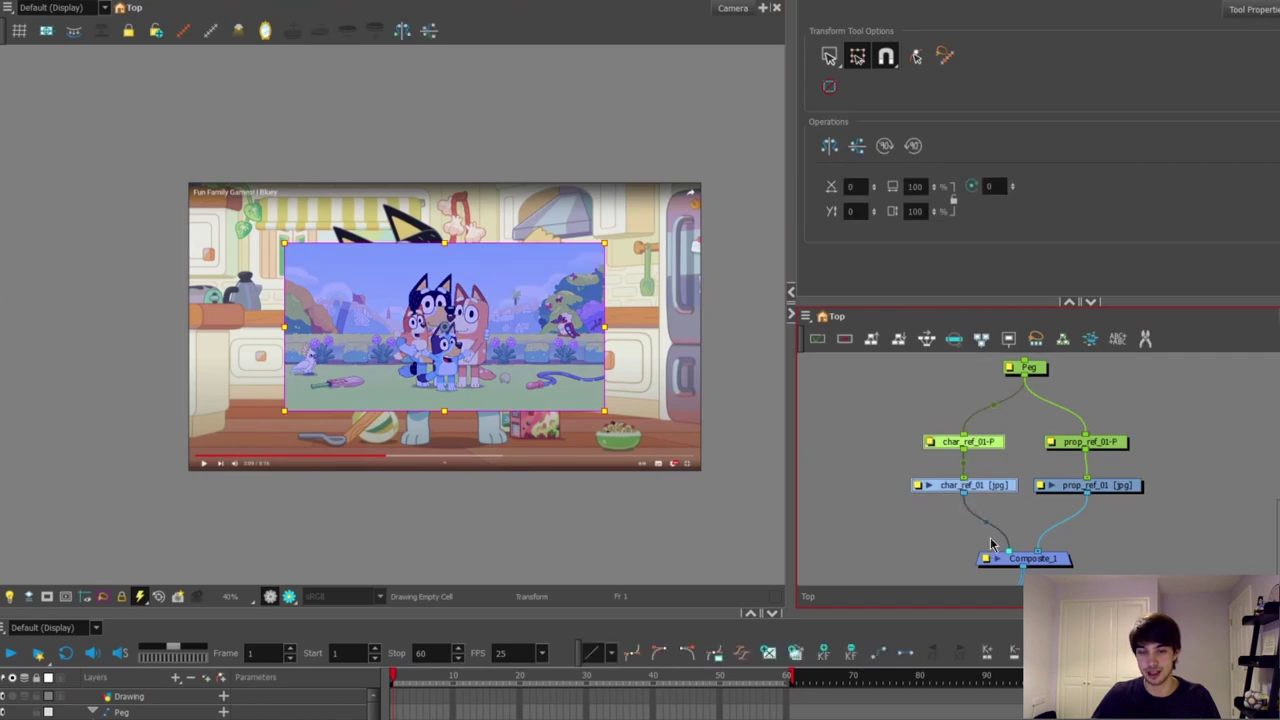
pyautogui.moveTo(1196, 412); pyautogui.dragTo(1078, 508)
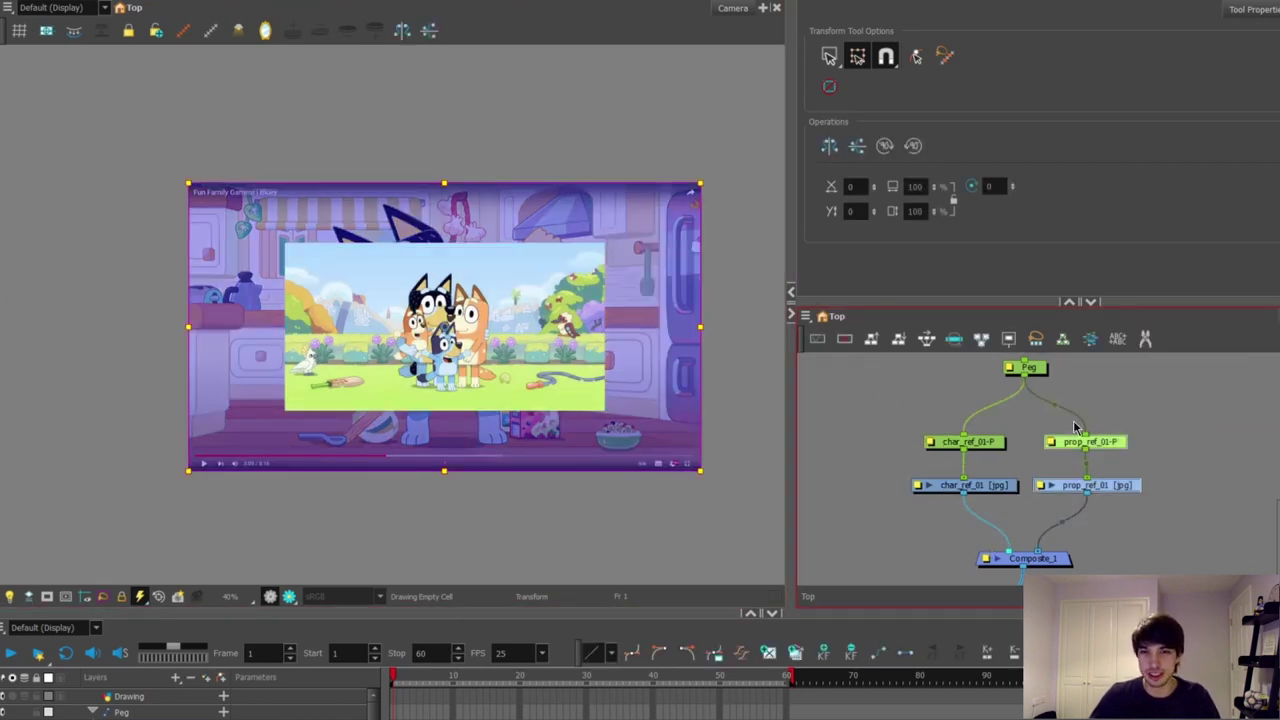
pyautogui.click(1134, 421)
pyautogui.click(1110, 487)
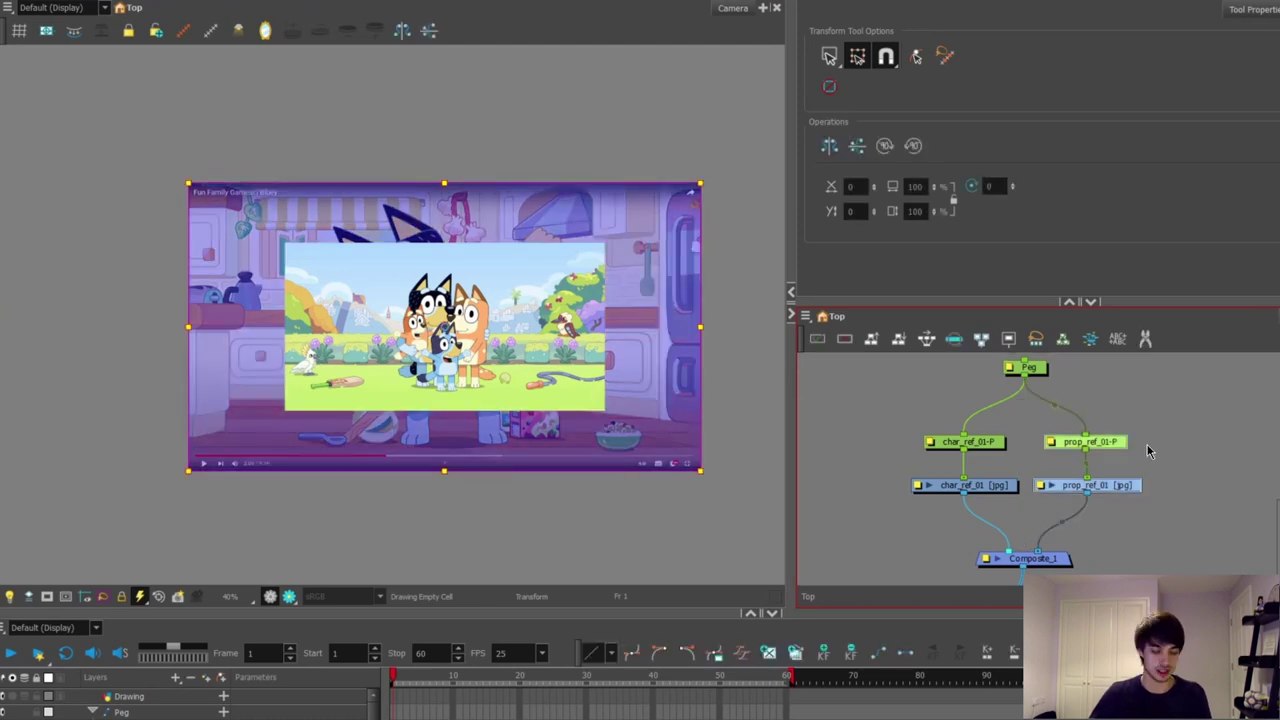
pyautogui.press('d')
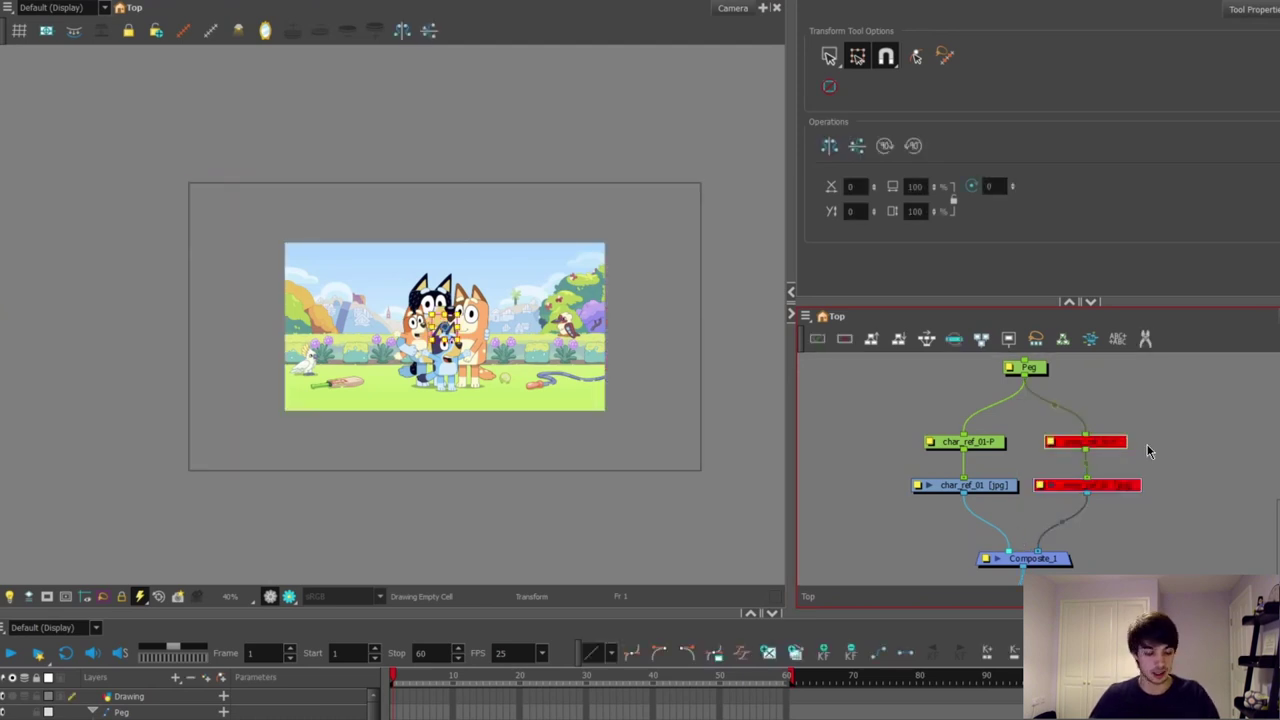
pyautogui.press('d')
pyautogui.press('d')
pyautogui.press('d')
pyautogui.press('d')
# Scale the character reference up with char_ref_01-P until its height fills the camera frame
pyautogui.click(995, 443)
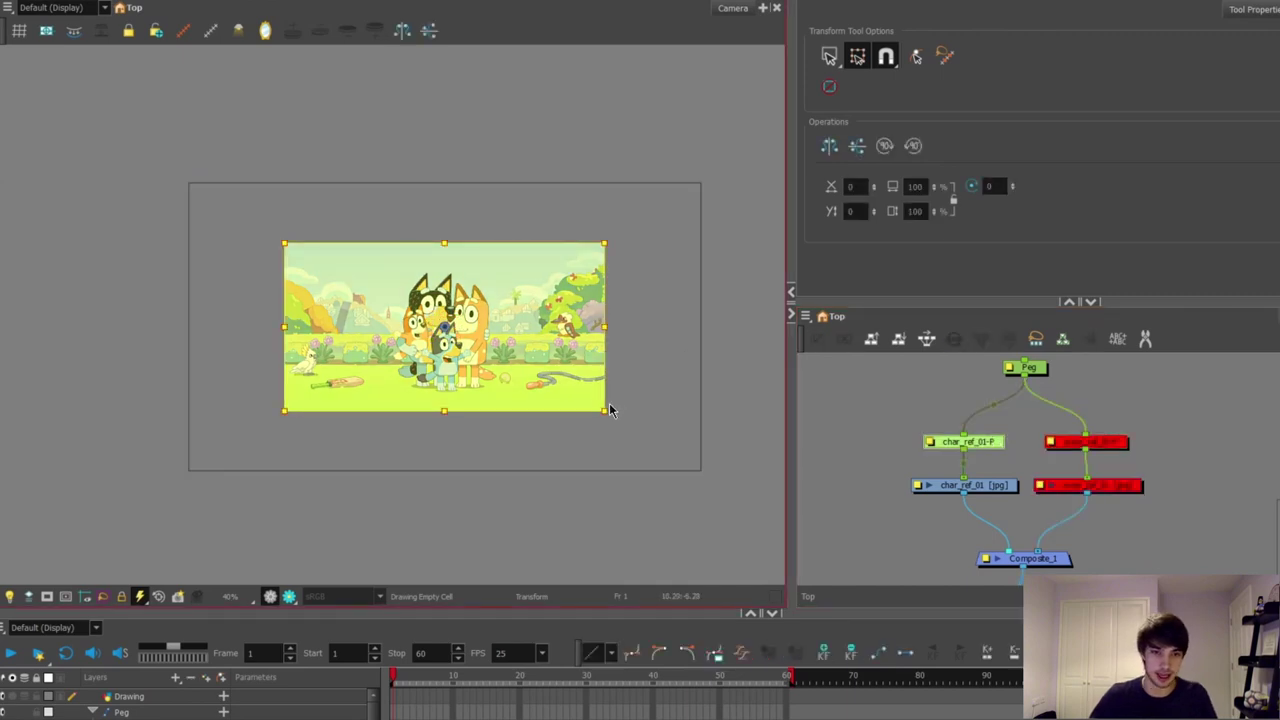
pyautogui.moveTo(607, 410); pyautogui.dragTo(625, 471)
pyautogui.hotkey('ctrl', 'z')
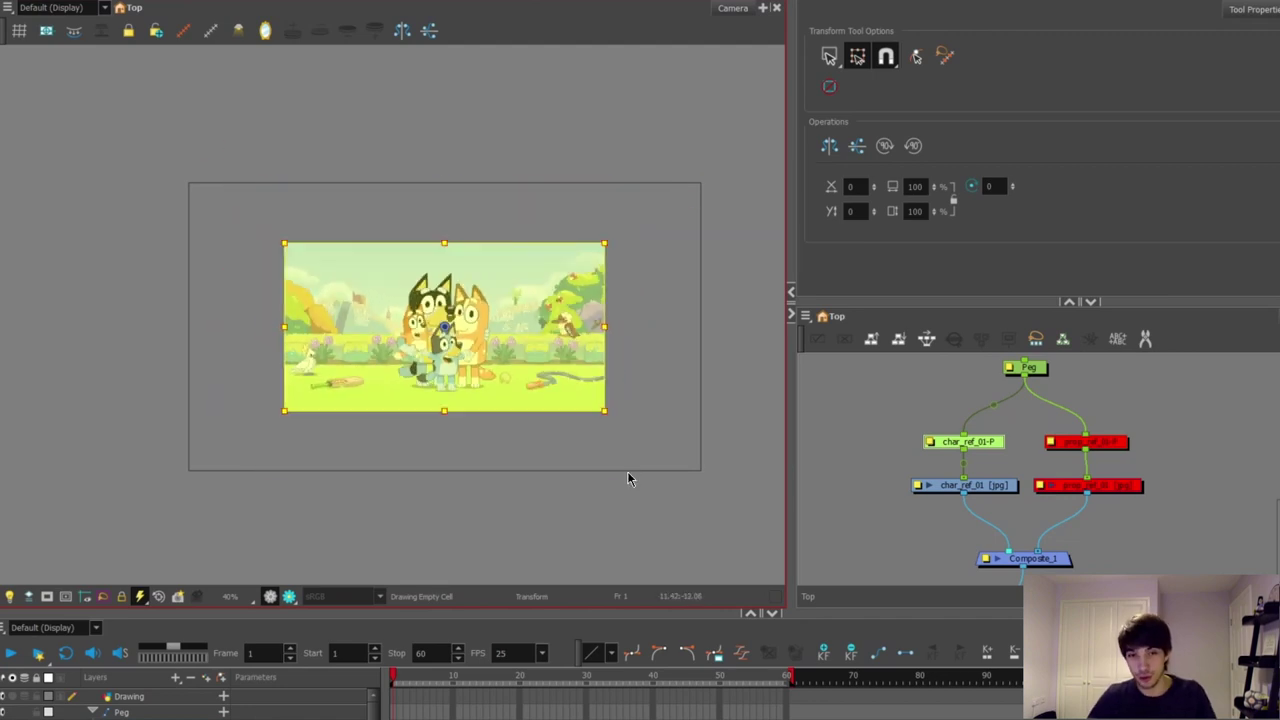
pyautogui.moveTo(607, 410); pyautogui.dragTo(728, 459)
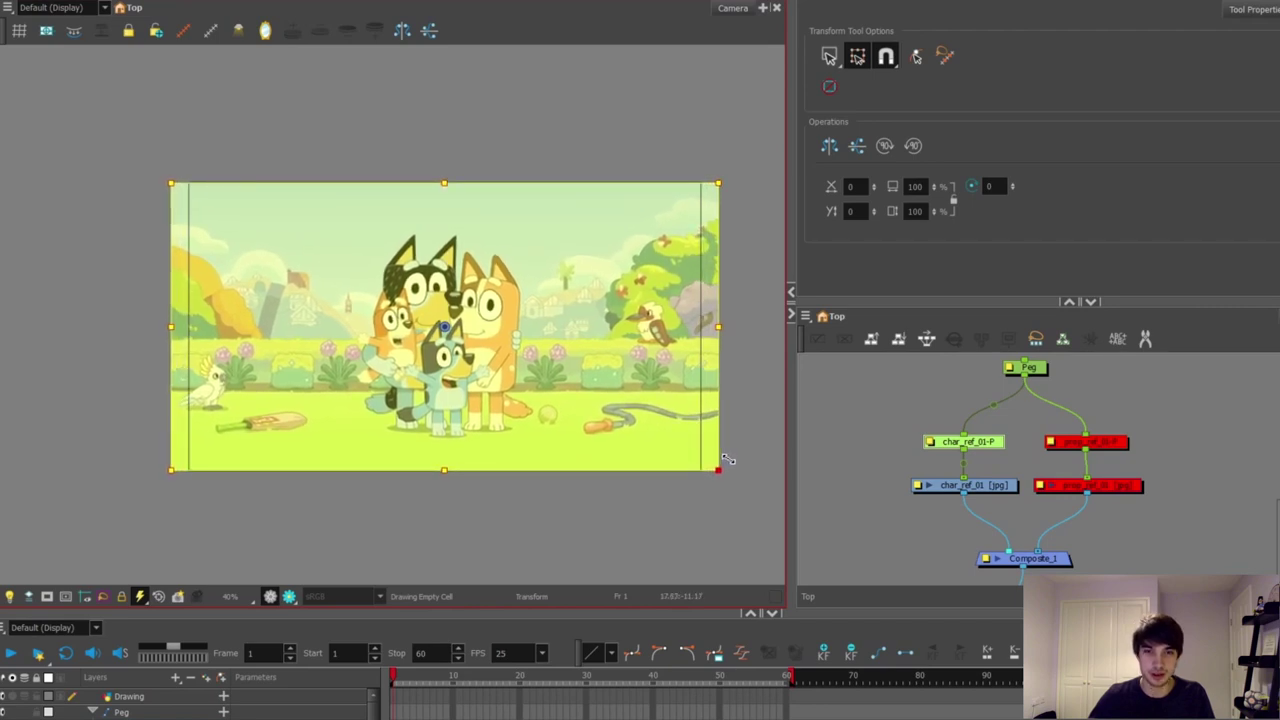
pyautogui.click(521, 110)
pyautogui.scroll(-1, 385, 205)
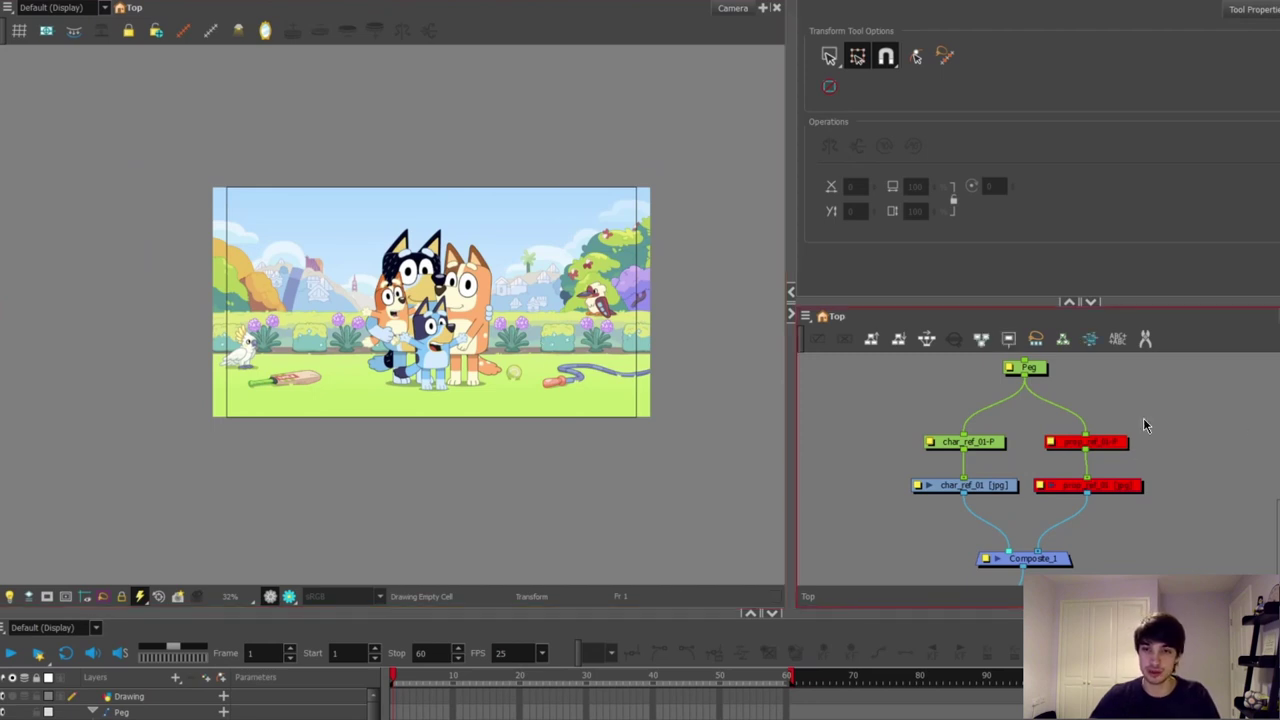
# Re-enable the prop_ref_01 nodes and swap their order with the char_ref_01 nodes so the prop image sits in front
pyautogui.click(1114, 446)
pyautogui.moveTo(1114, 446); pyautogui.dragTo(977, 441)
pyautogui.moveTo(1145, 548); pyautogui.dragTo(1118, 546)
pyautogui.moveTo(1149, 363); pyautogui.dragTo(1014, 373)
pyautogui.click(1231, 400)
# Move the prop reference image sideways with prop_ref_01-P so it sits to the left of the character group
pyautogui.click(435, 202)
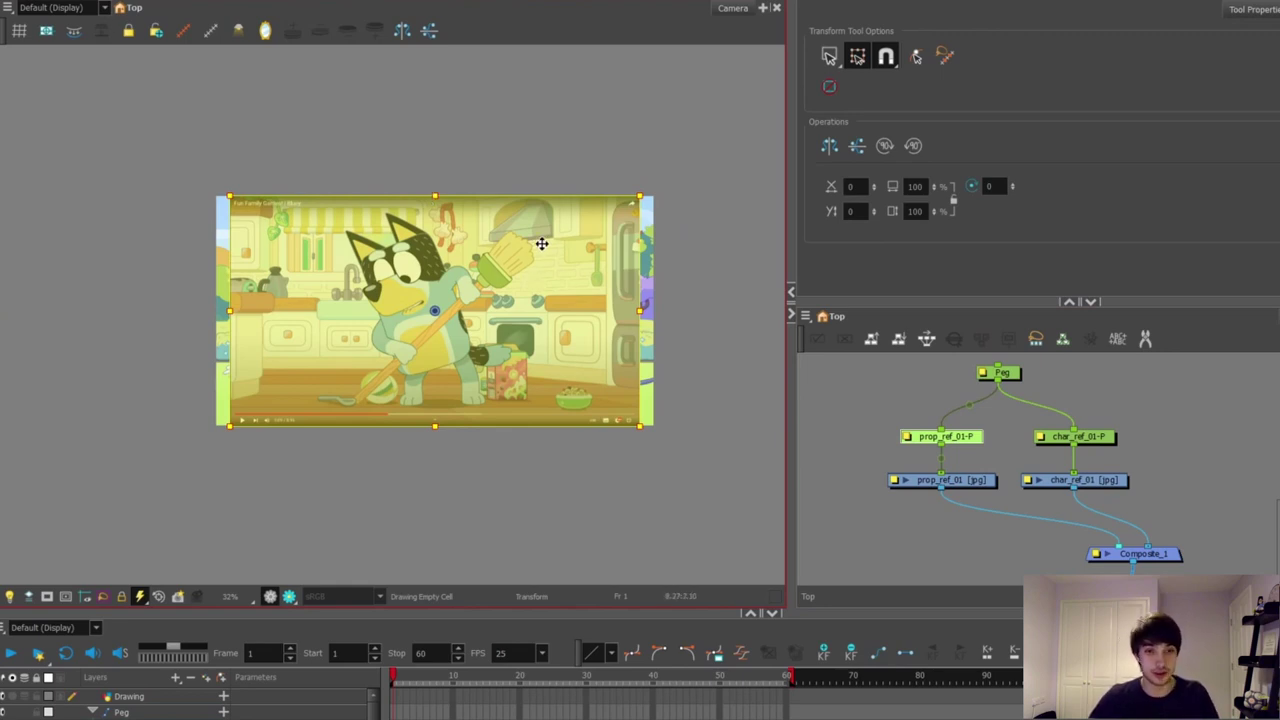
pyautogui.moveTo(541, 244); pyautogui.dragTo(417, 346)
pyautogui.hotkey('ctrl', 'z')
pyautogui.moveTo(331, 272); pyautogui.dragTo(280, 263)
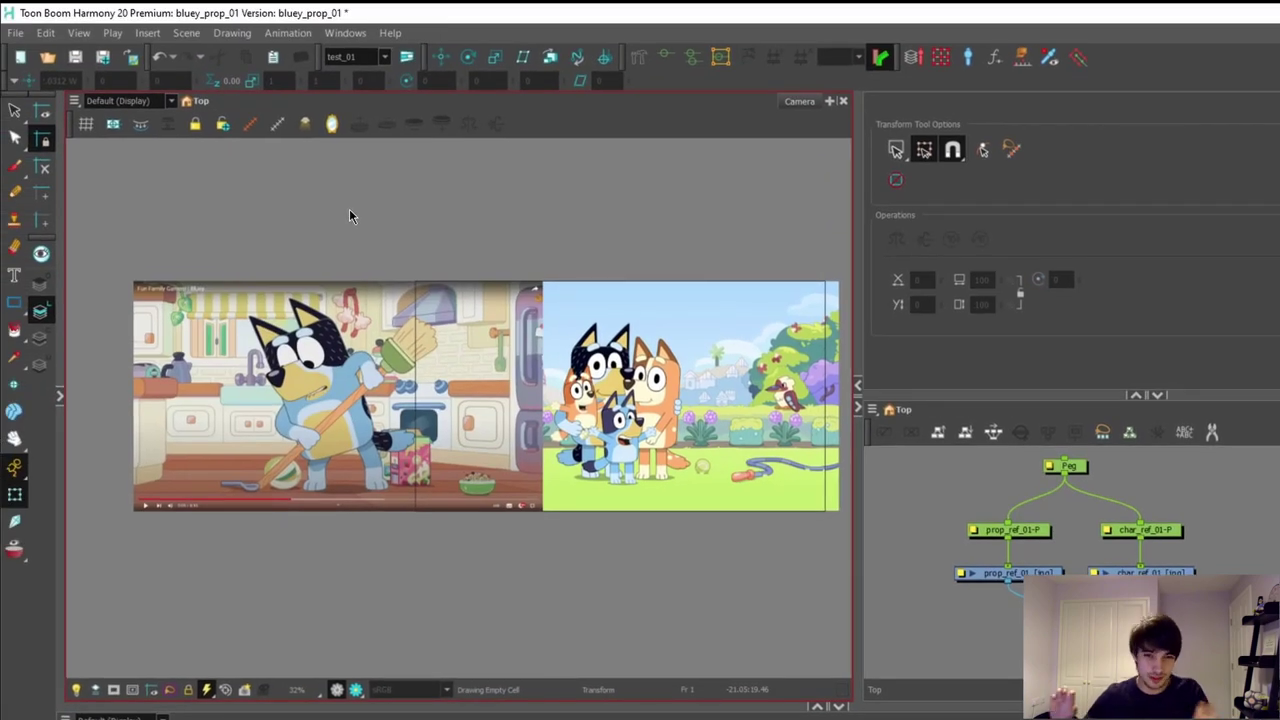
# Add a horizontal alignment guide at the ear tips of the dark-eared father dog in the character reference
pyautogui.scroll(-1, 550, 399)
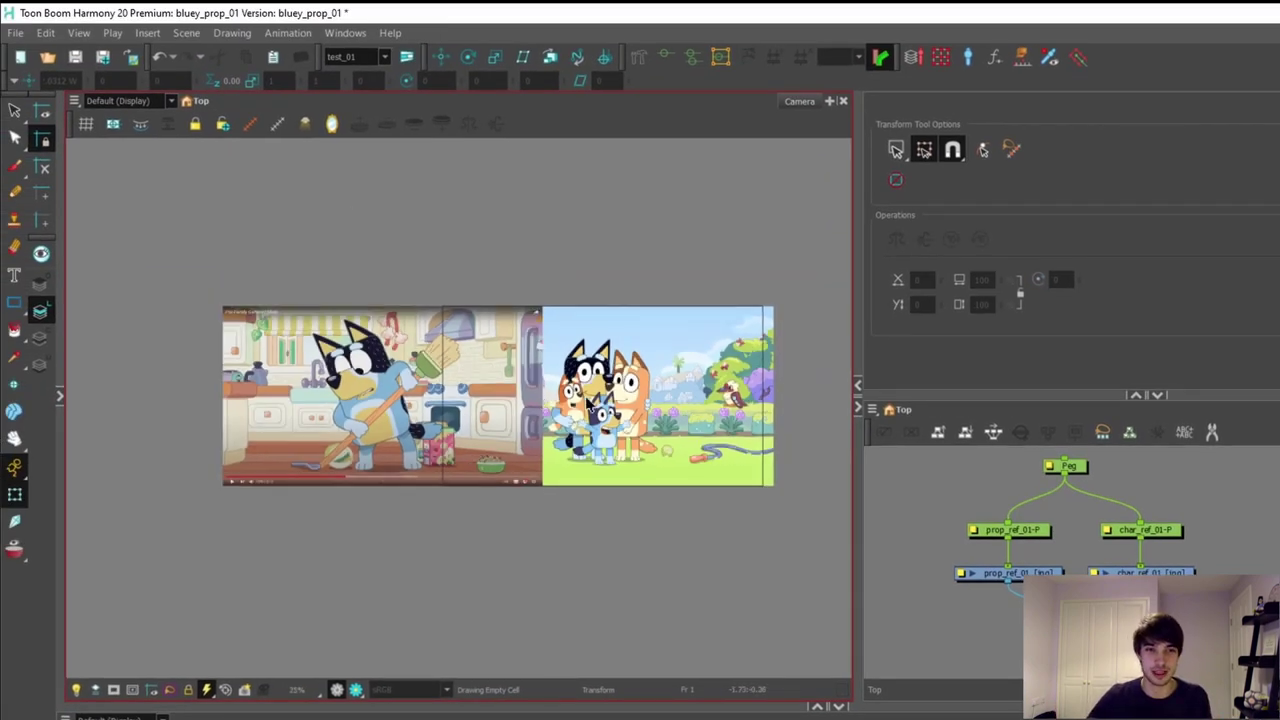
pyautogui.scroll(2, 590, 400)
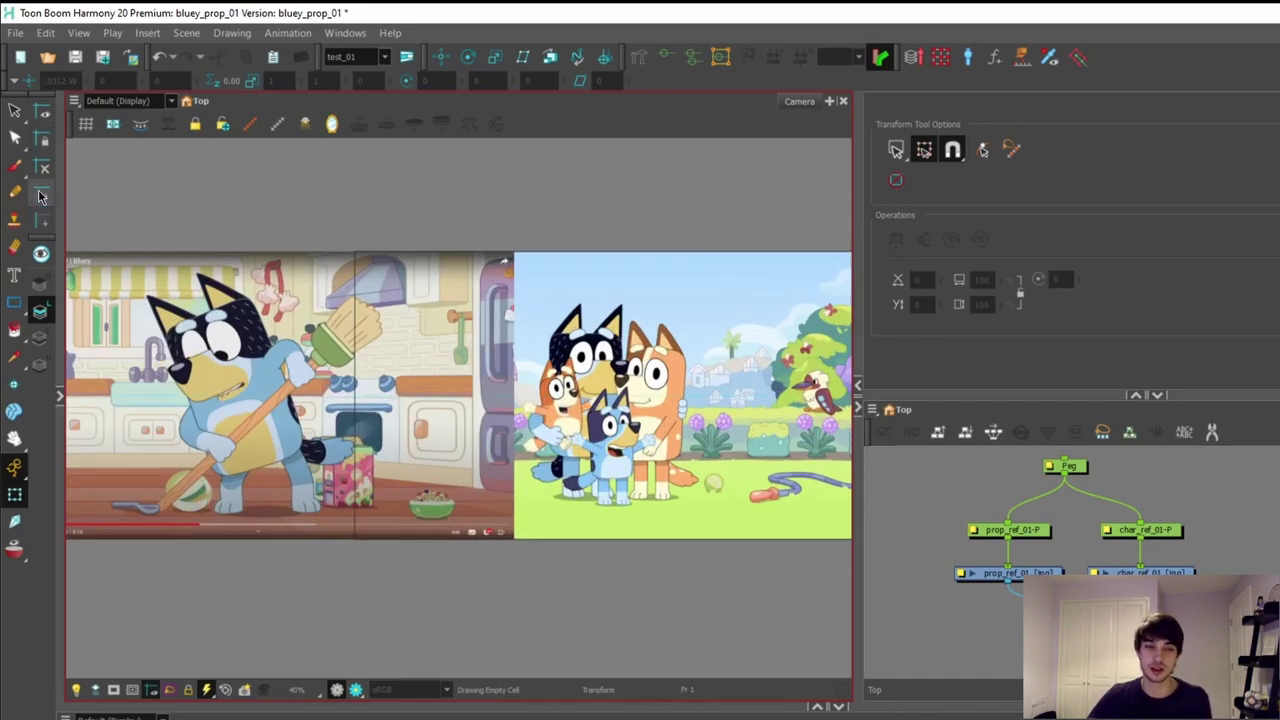
pyautogui.scroll(-1, 540, 420)
pyautogui.scroll(2, 585, 400)
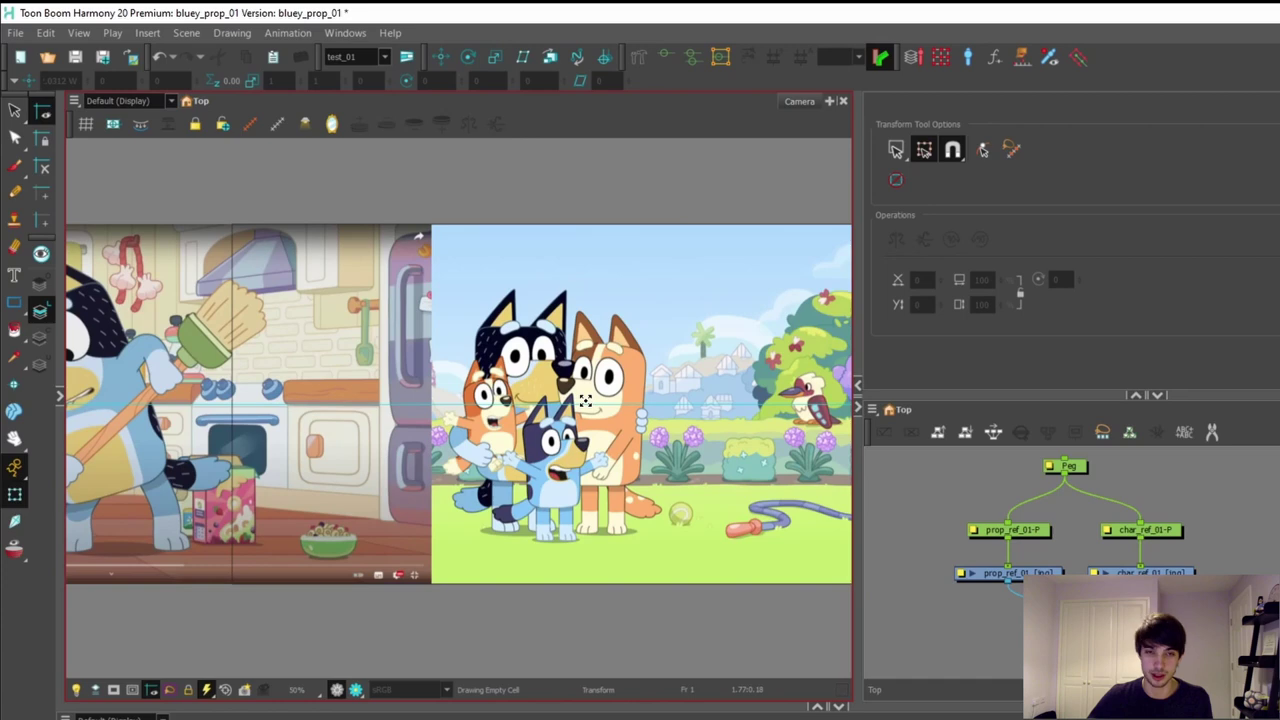
pyautogui.scroll(2, 585, 400)
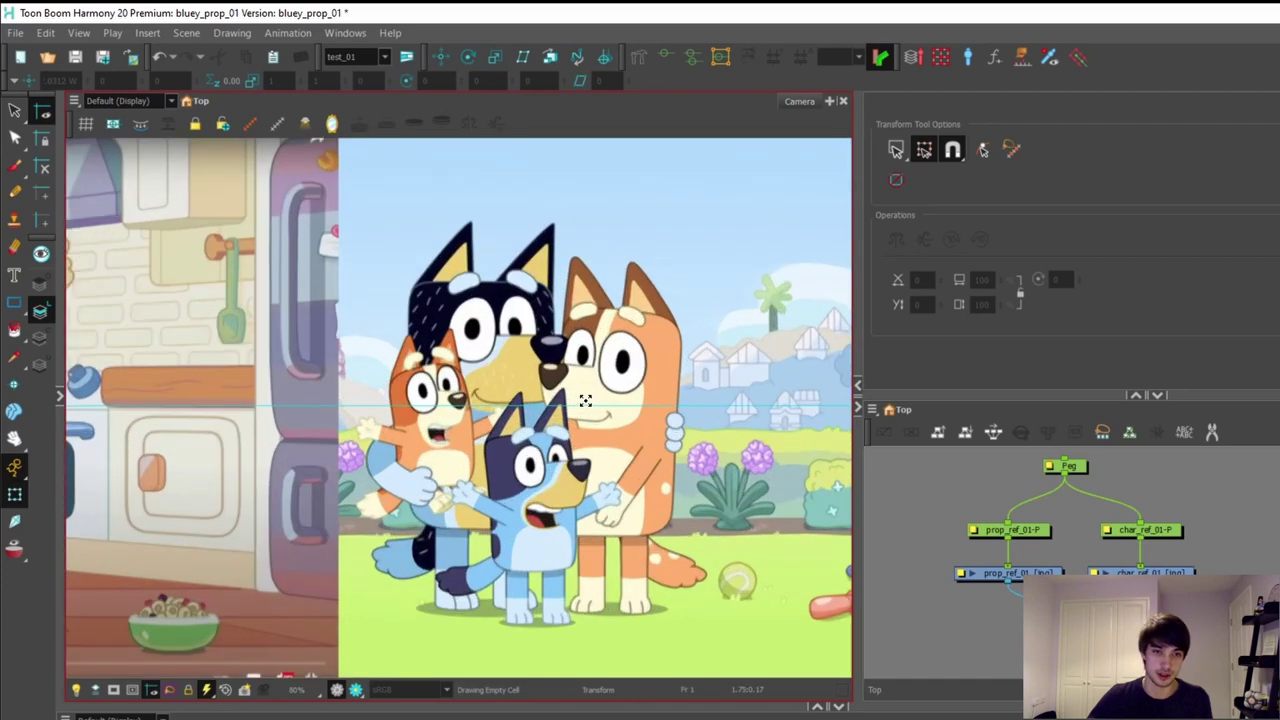
pyautogui.scroll(-1, 550, 390)
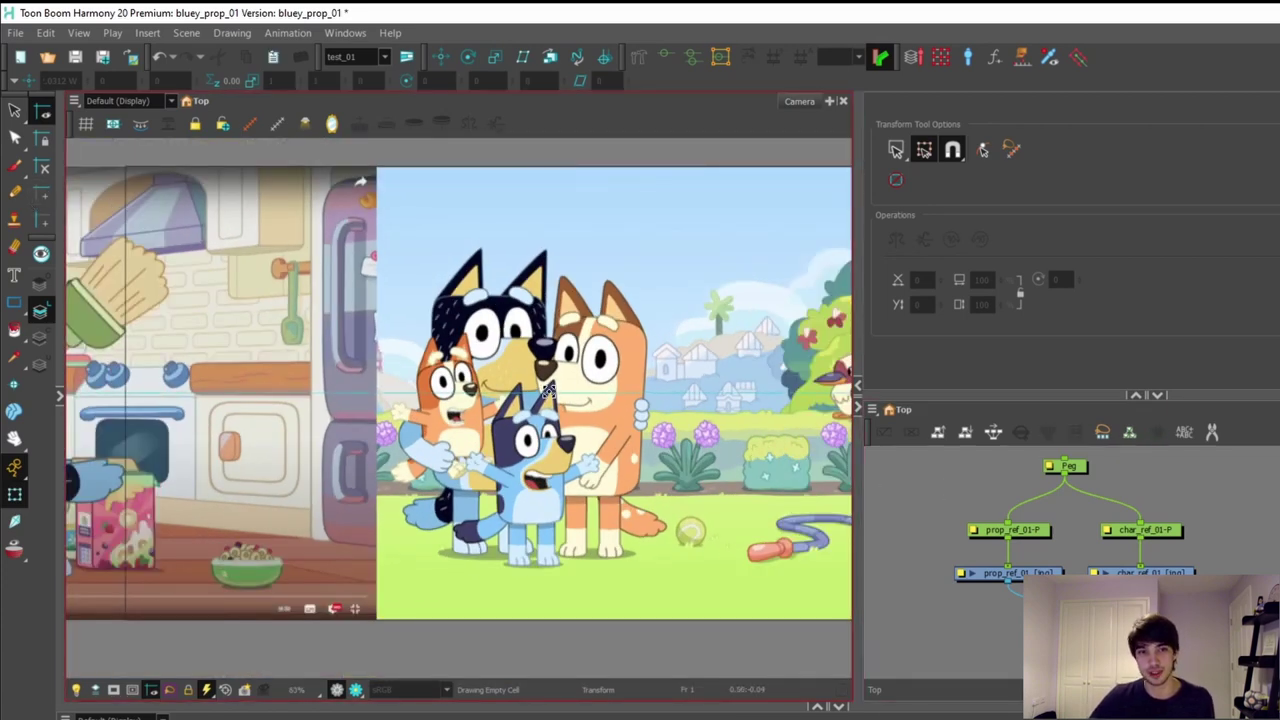
pyautogui.scroll(4, 535, 250)
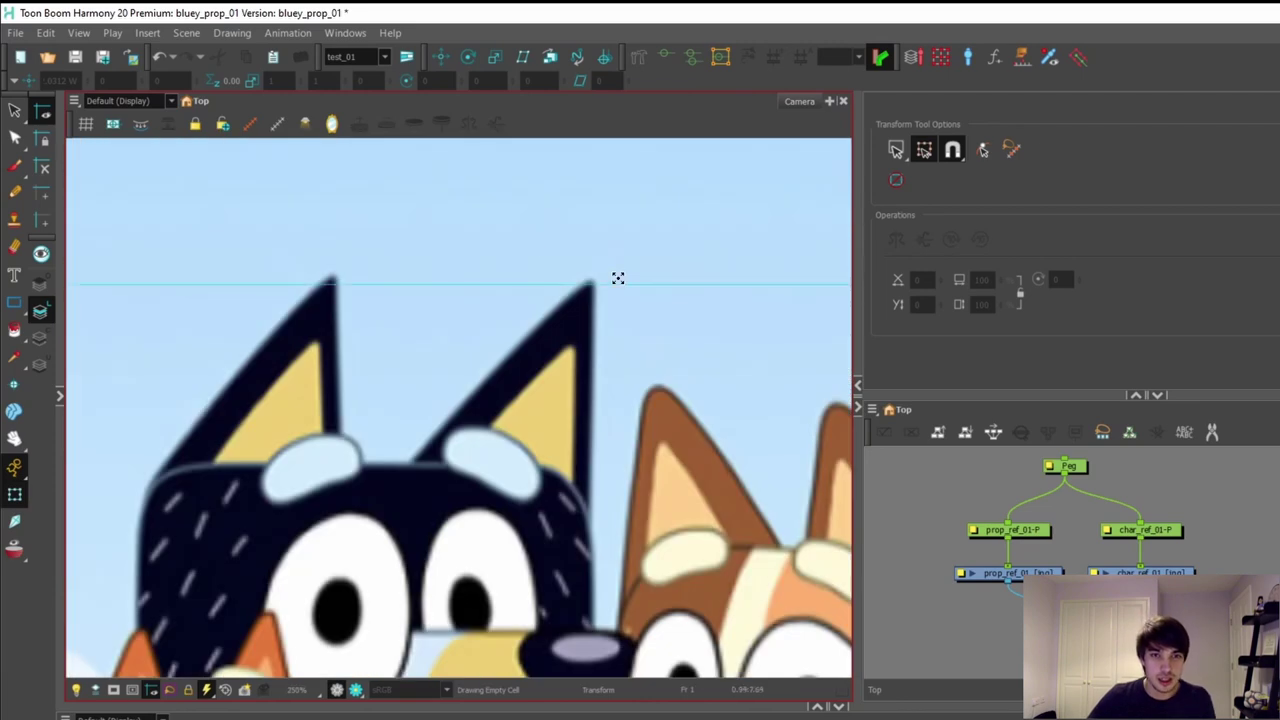
pyautogui.scroll(-4, 494, 309)
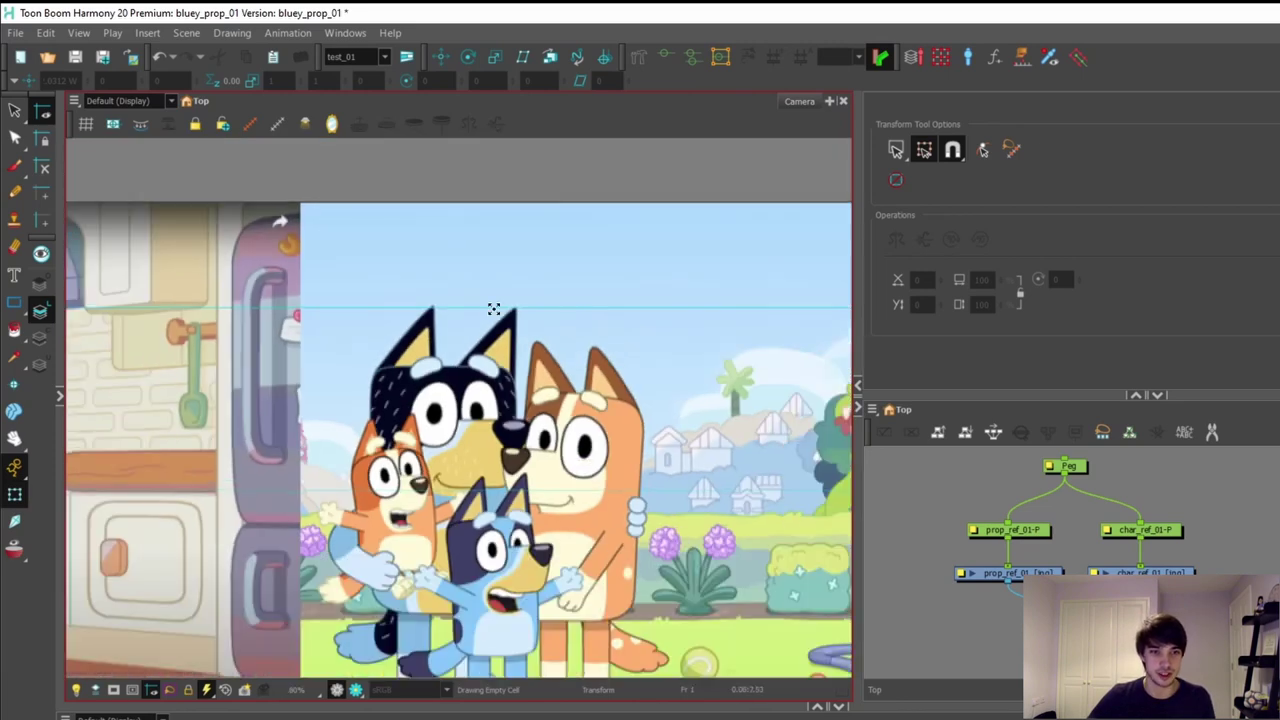
# Add a second horizontal alignment guide at the father dog's feet in the character reference
pyautogui.scroll(-2, 491, 311)
pyautogui.scroll(2, 470, 530)
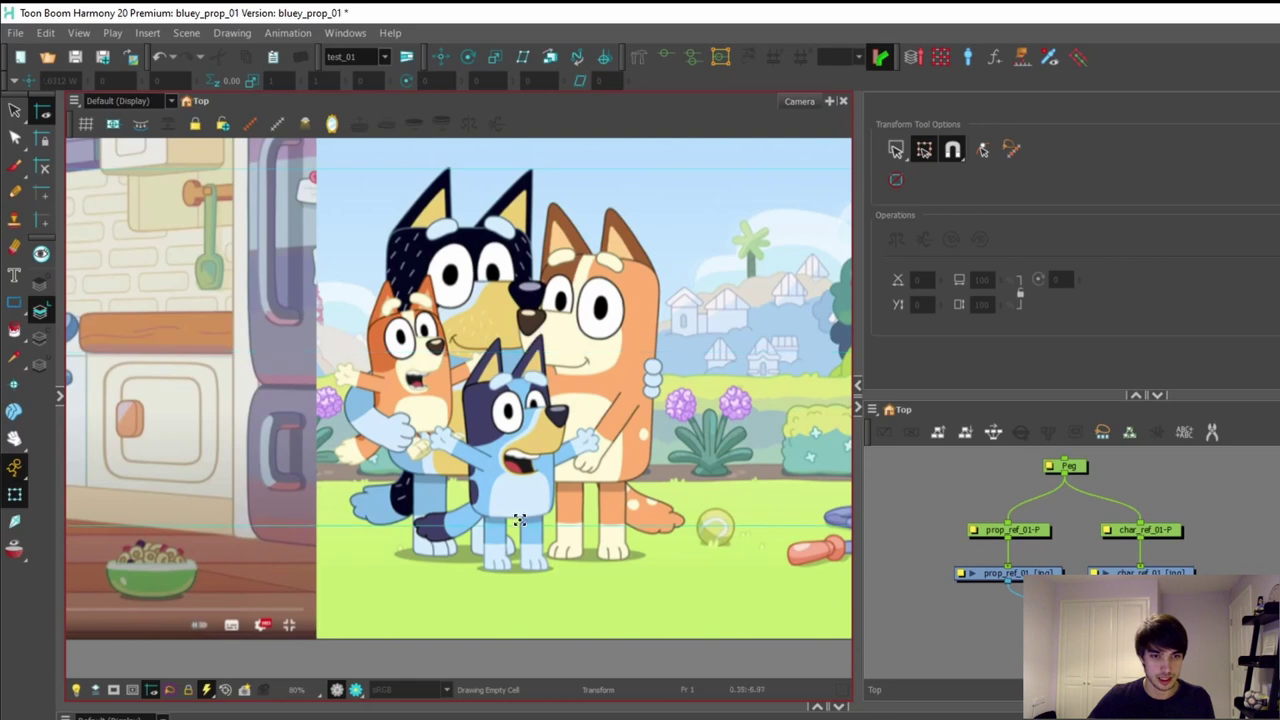
pyautogui.scroll(4, 519, 520)
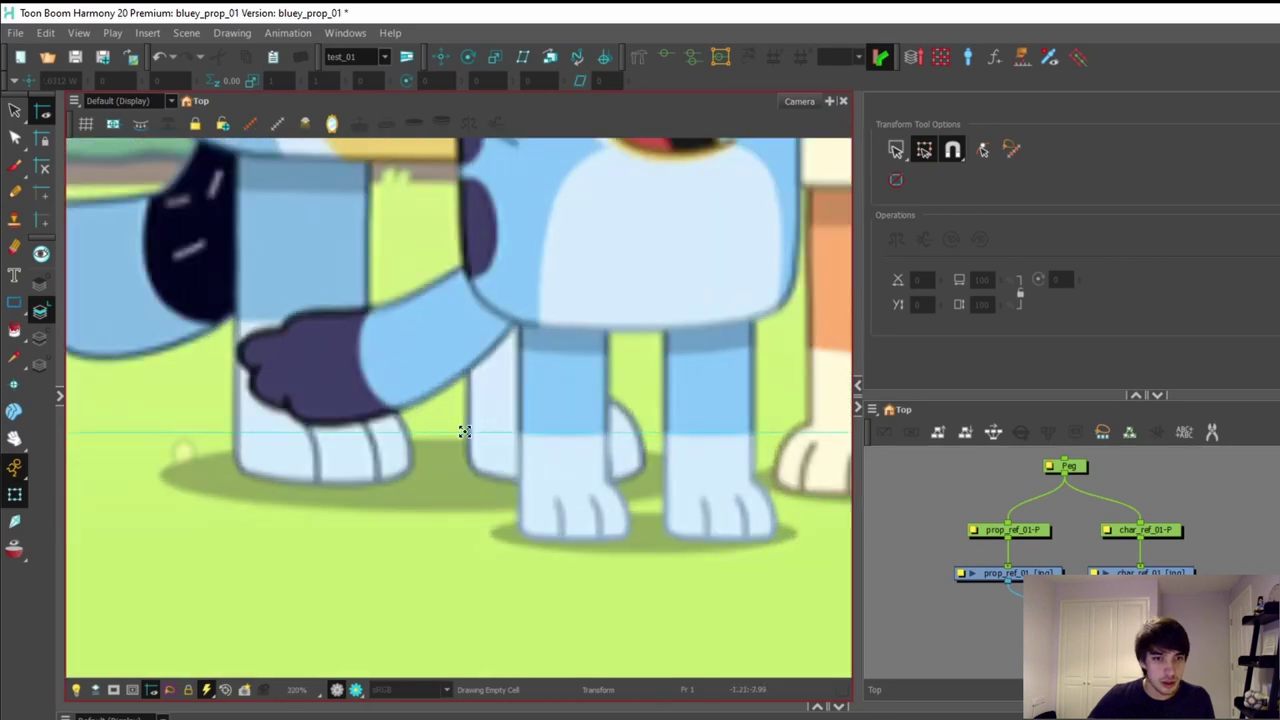
pyautogui.moveTo(451, 477); pyautogui.dragTo(449, 482)
pyautogui.scroll(-5, 449, 482)
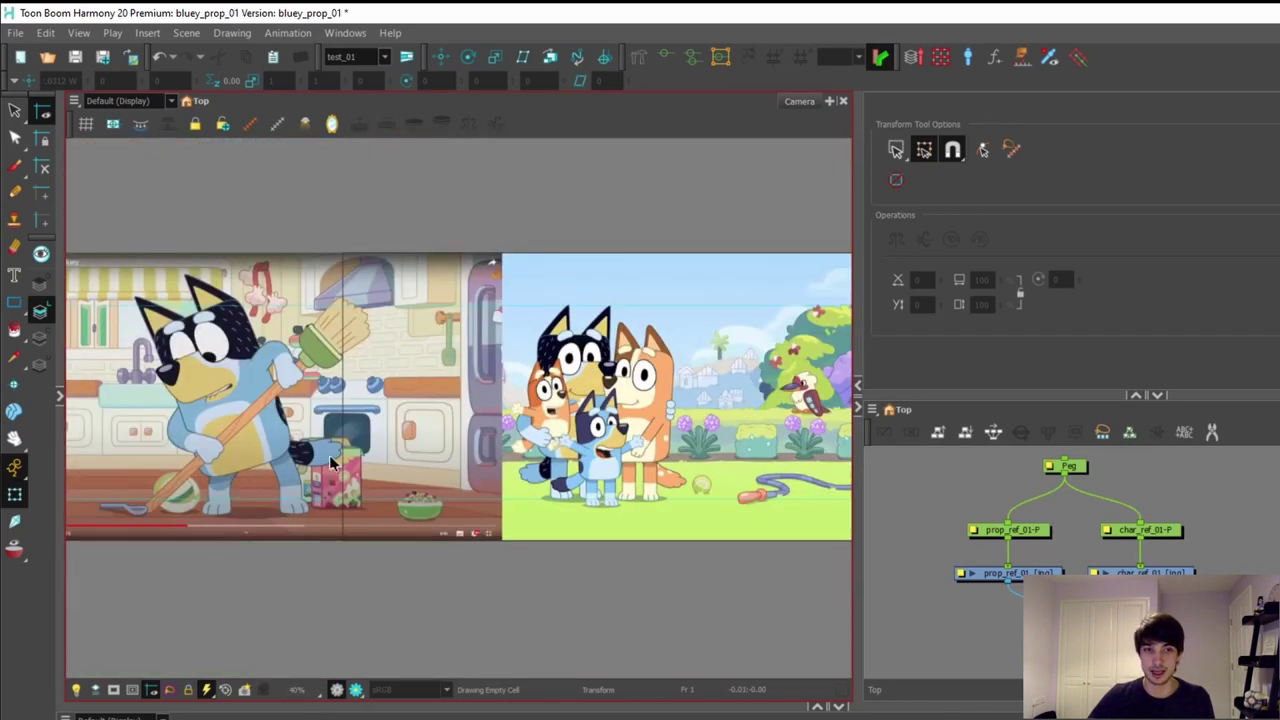
pyautogui.scroll(2, 333, 462)
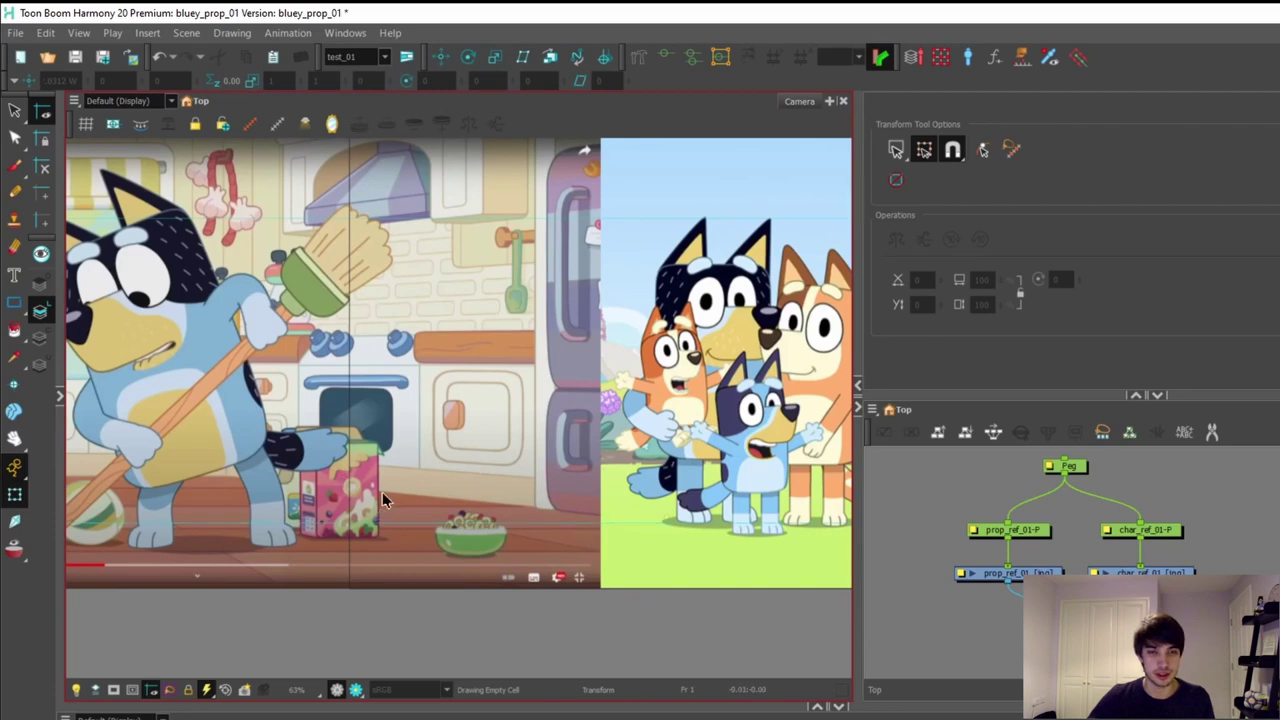
pyautogui.scroll(-1, 383, 500)
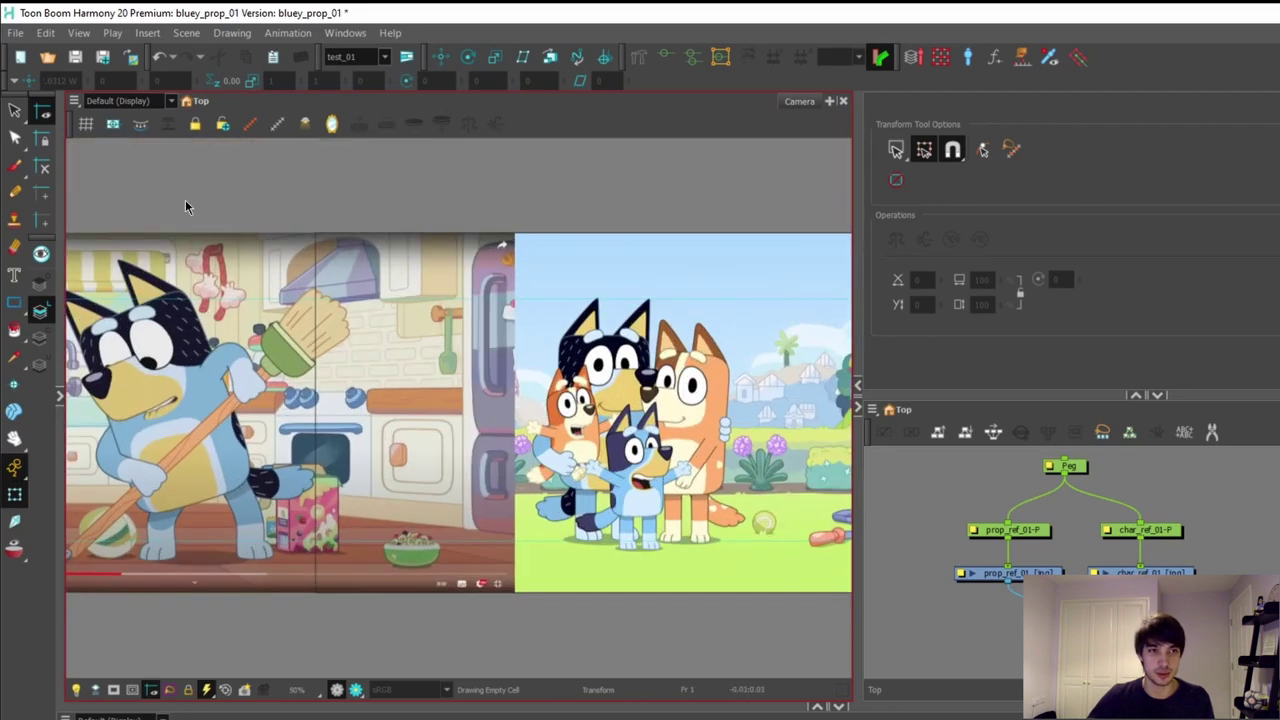
pyautogui.click(632, 295)
pyautogui.click(636, 204)
pyautogui.click(643, 308)
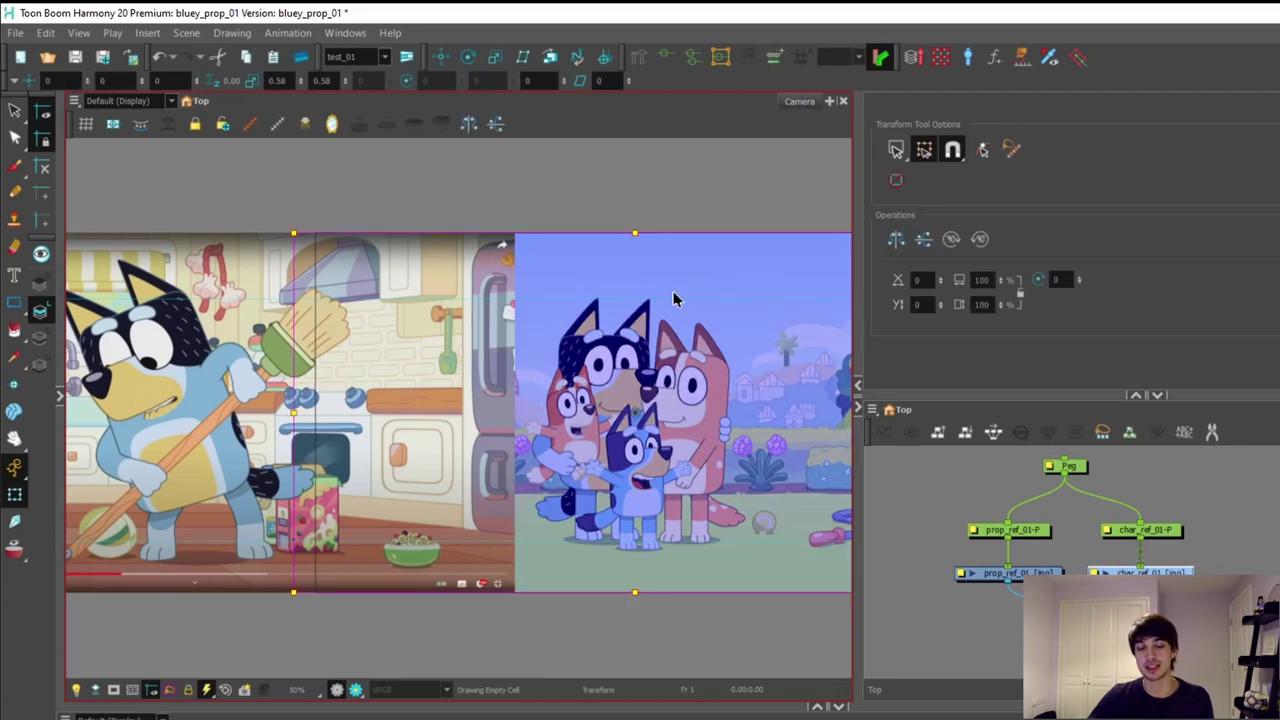
pyautogui.click(678, 205)
pyautogui.click(665, 240)
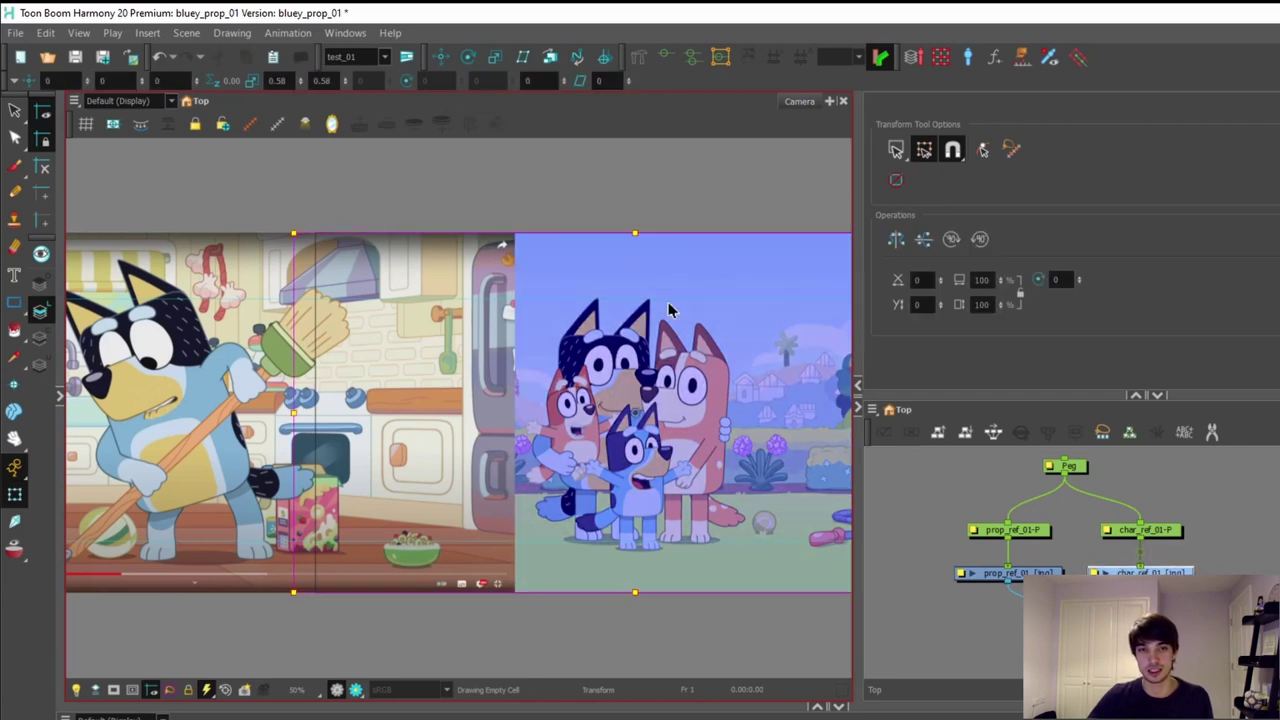
pyautogui.click(662, 197)
# Move the prop reference with prop_ref_01-P so the dog's feet rest on the lower guide, and place its pivot between the feet
pyautogui.click(1012, 578)
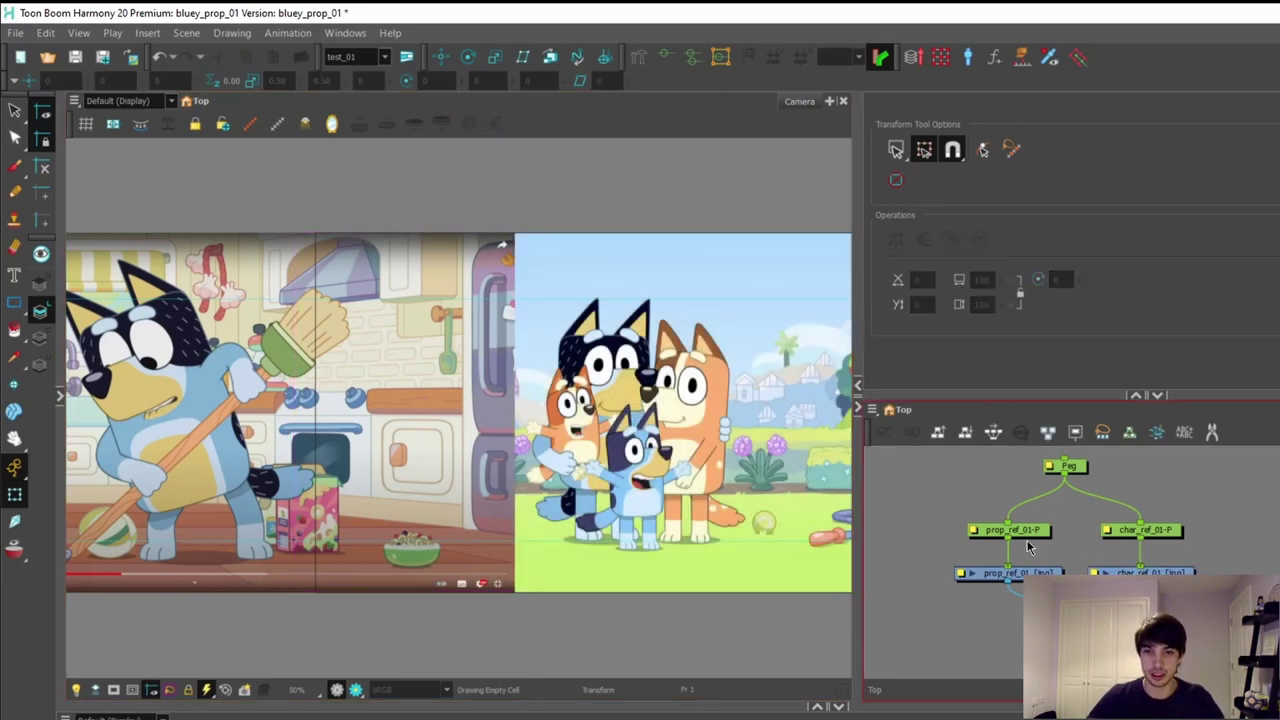
pyautogui.click(1028, 534)
pyautogui.scroll(-2, 596, 472)
pyautogui.scroll(3, 350, 460)
pyautogui.scroll(-3, 348, 461)
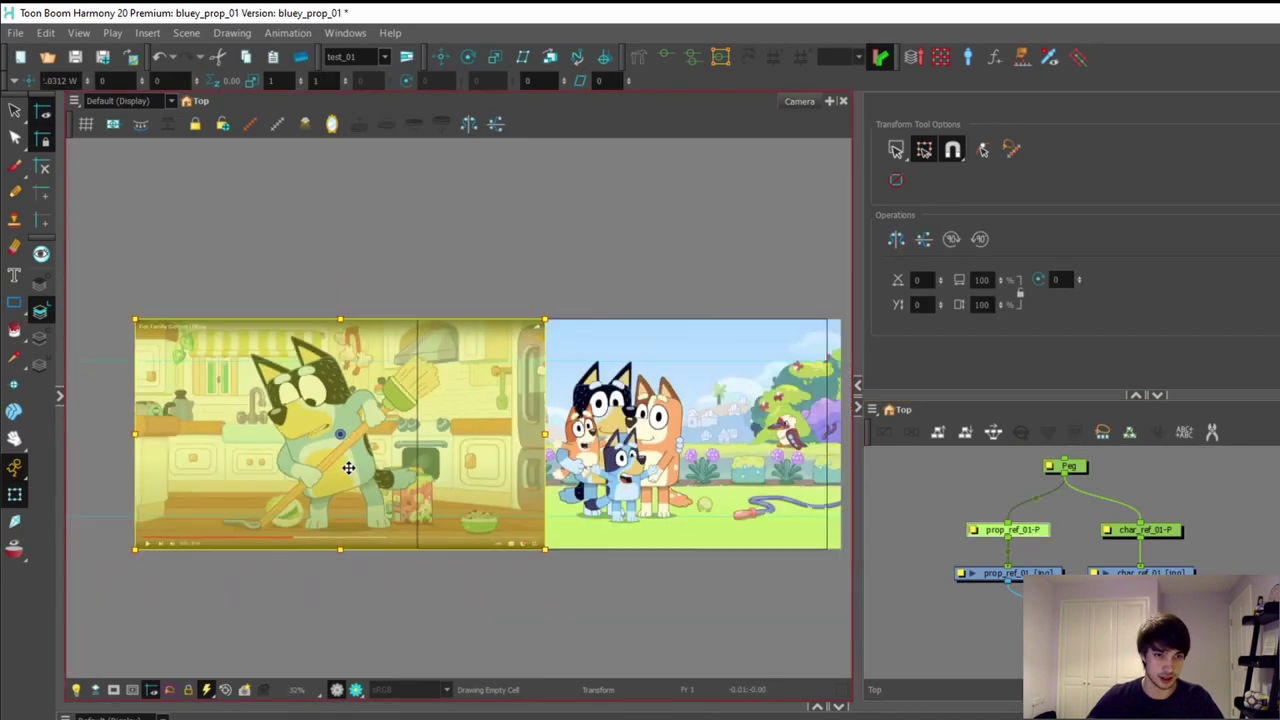
pyautogui.scroll(3, 304, 482)
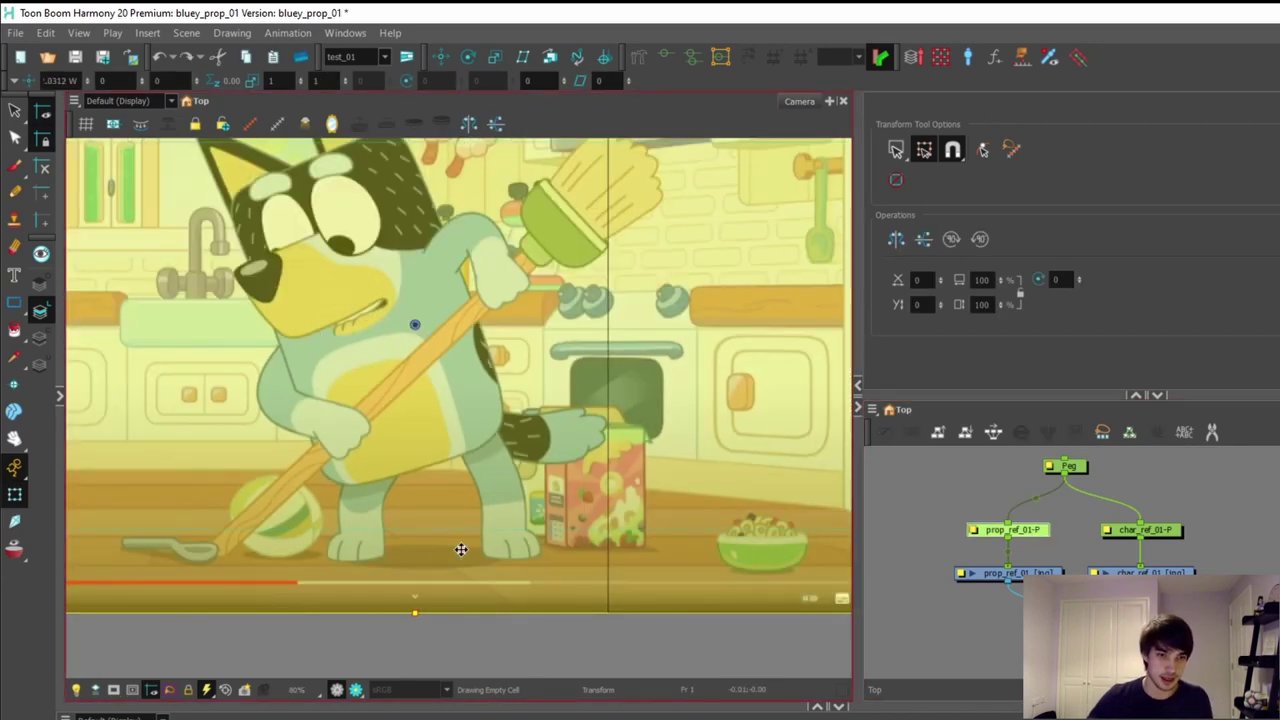
pyautogui.moveTo(461, 551); pyautogui.dragTo(514, 523)
pyautogui.scroll(2, 514, 523)
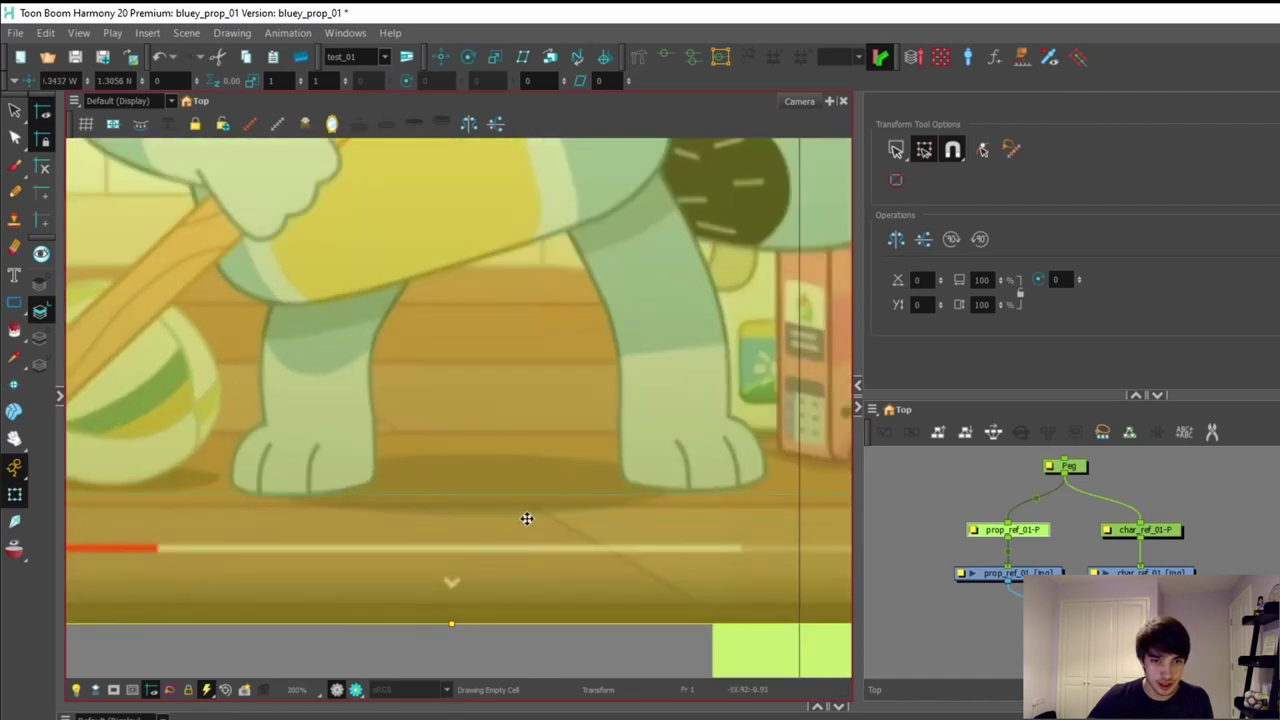
pyautogui.scroll(-2, 526, 514)
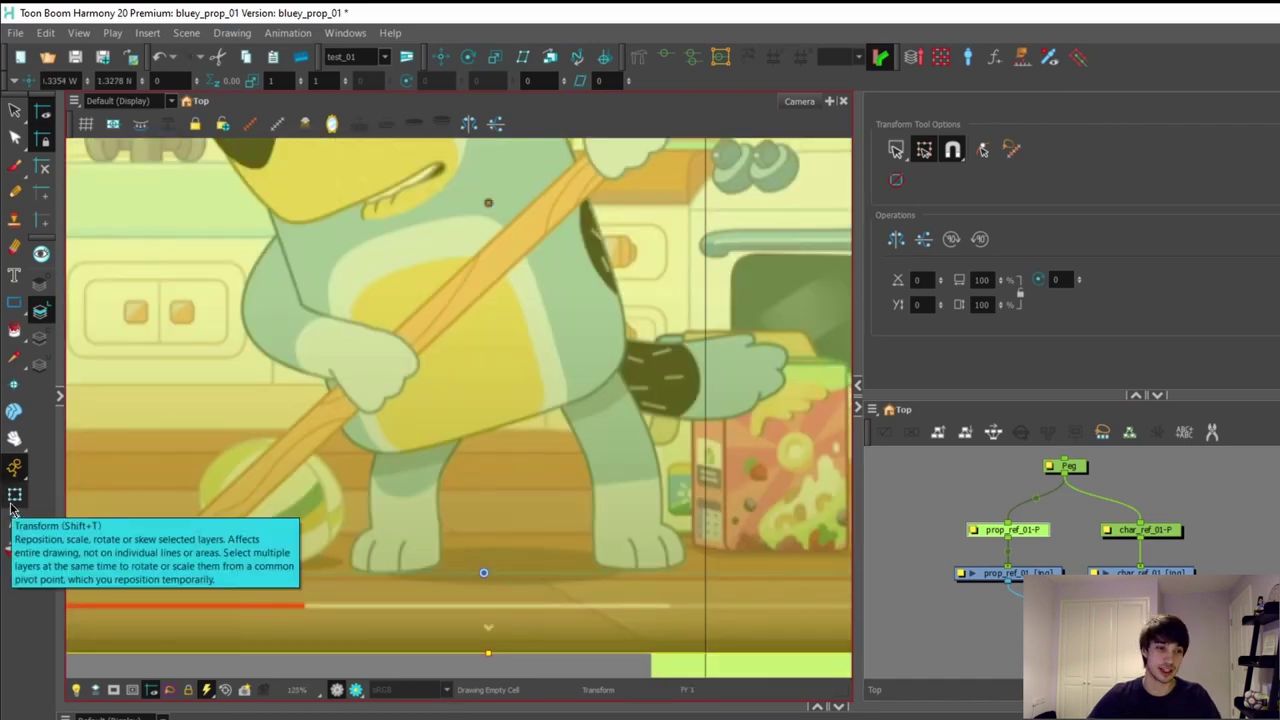
# Examine the Transform tool's snapping modes, including Snap to Alignment Guides and Snap and Align
pyautogui.click(11, 503)
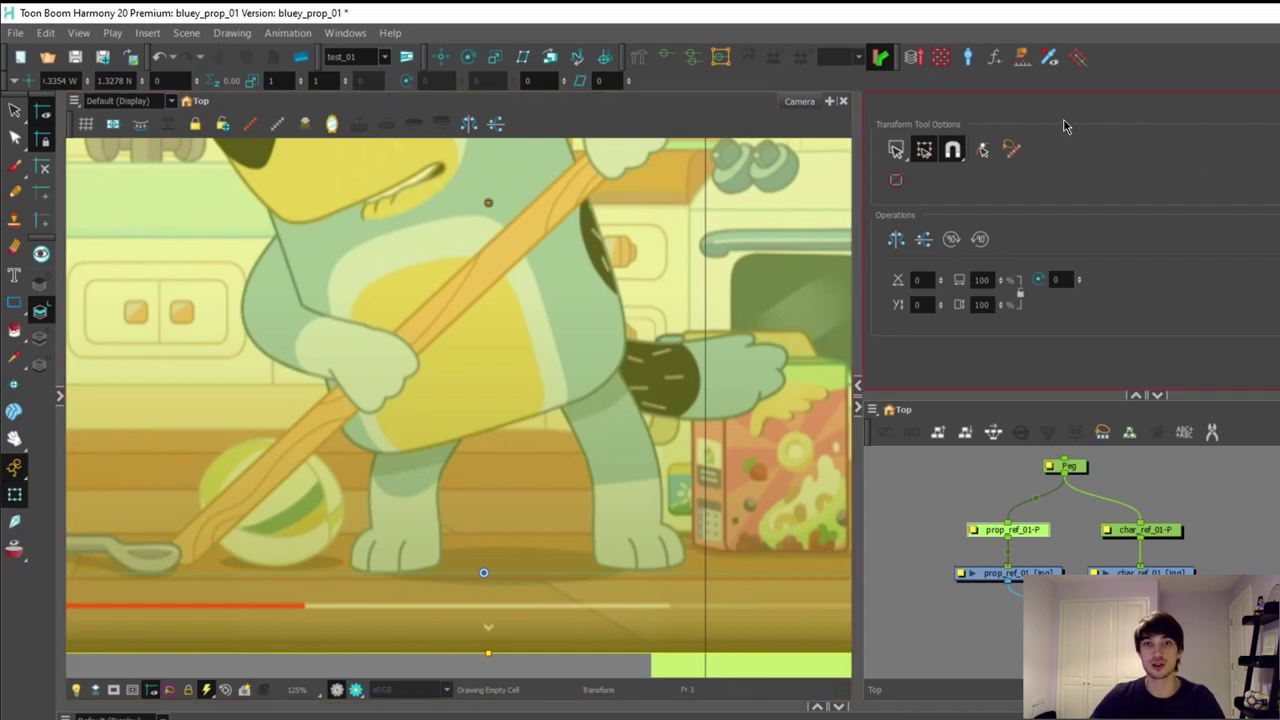
pyautogui.click(953, 152)
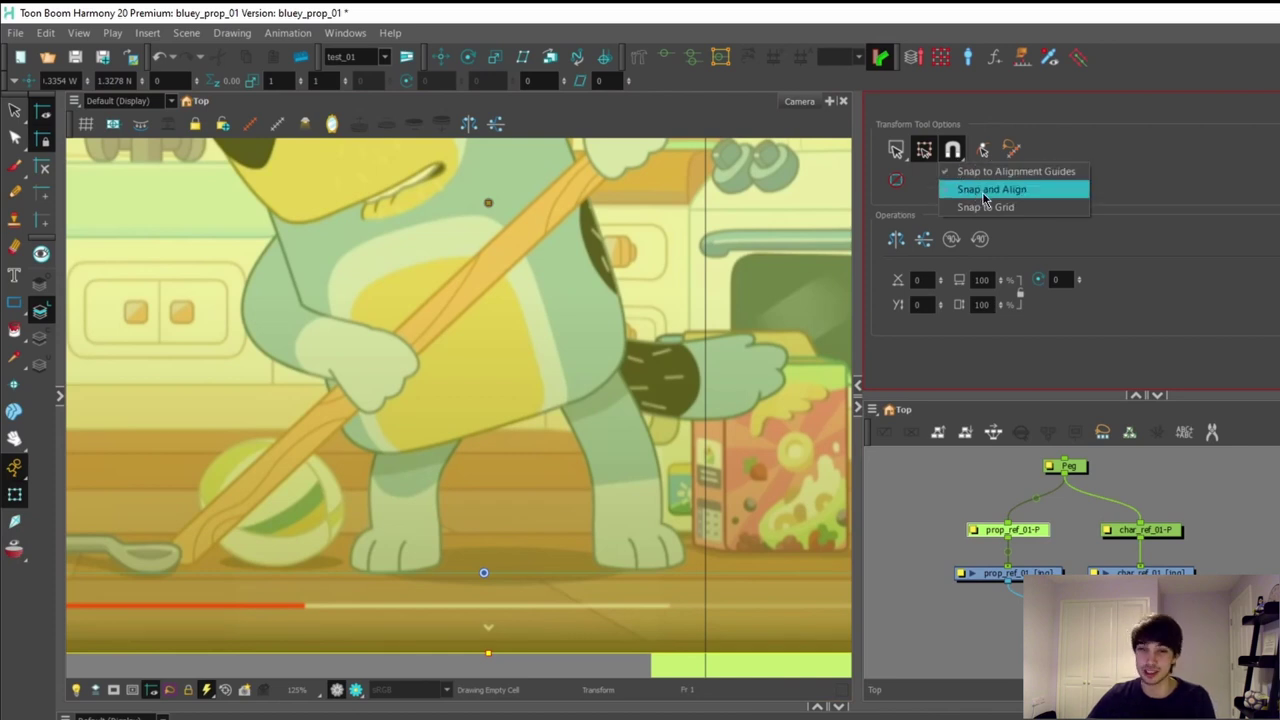
pyautogui.click(1040, 190)
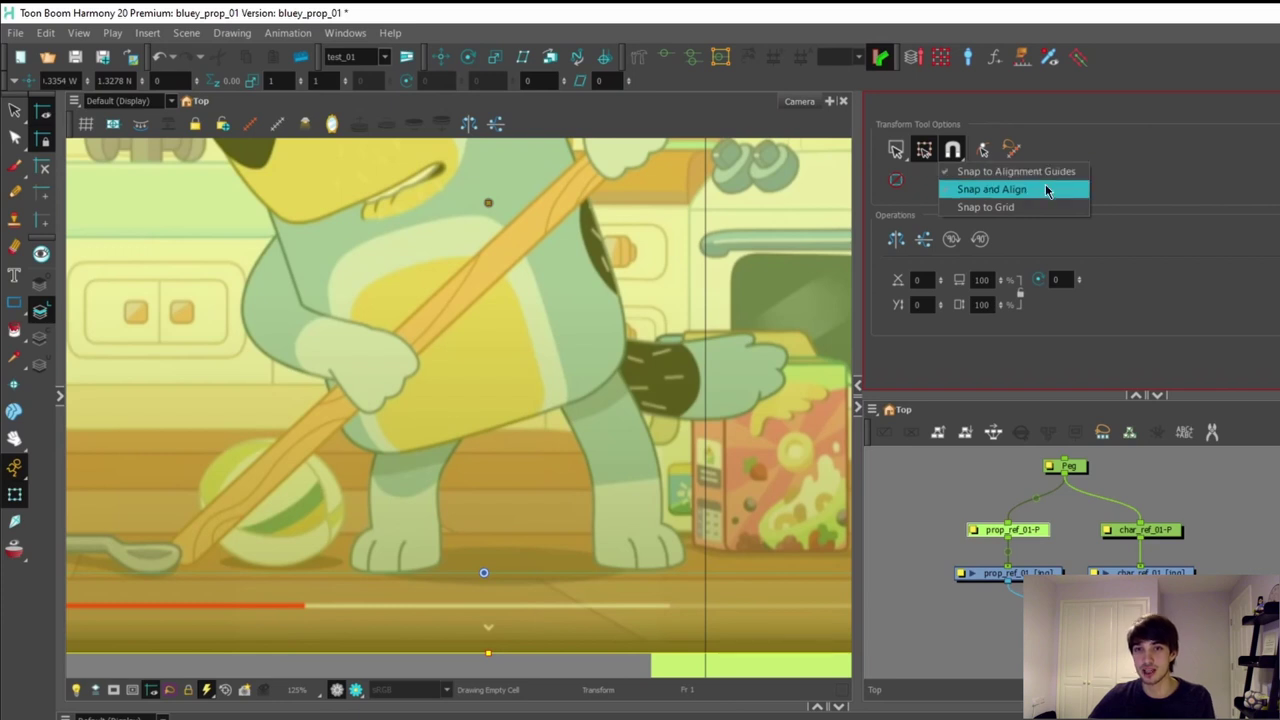
pyautogui.click(1023, 131)
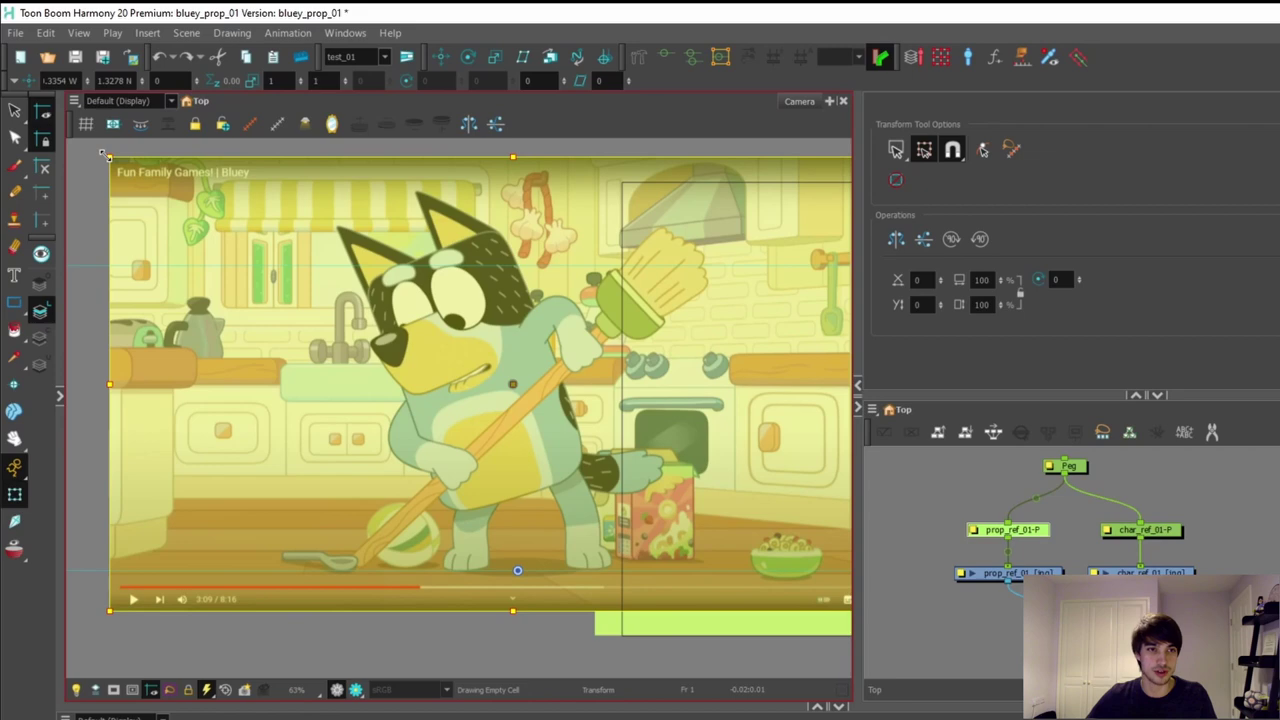
# Scale the prop reference down from the feet until the dog fits between both guides, and move it over the character reference
pyautogui.moveTo(103, 152); pyautogui.dragTo(196, 248)
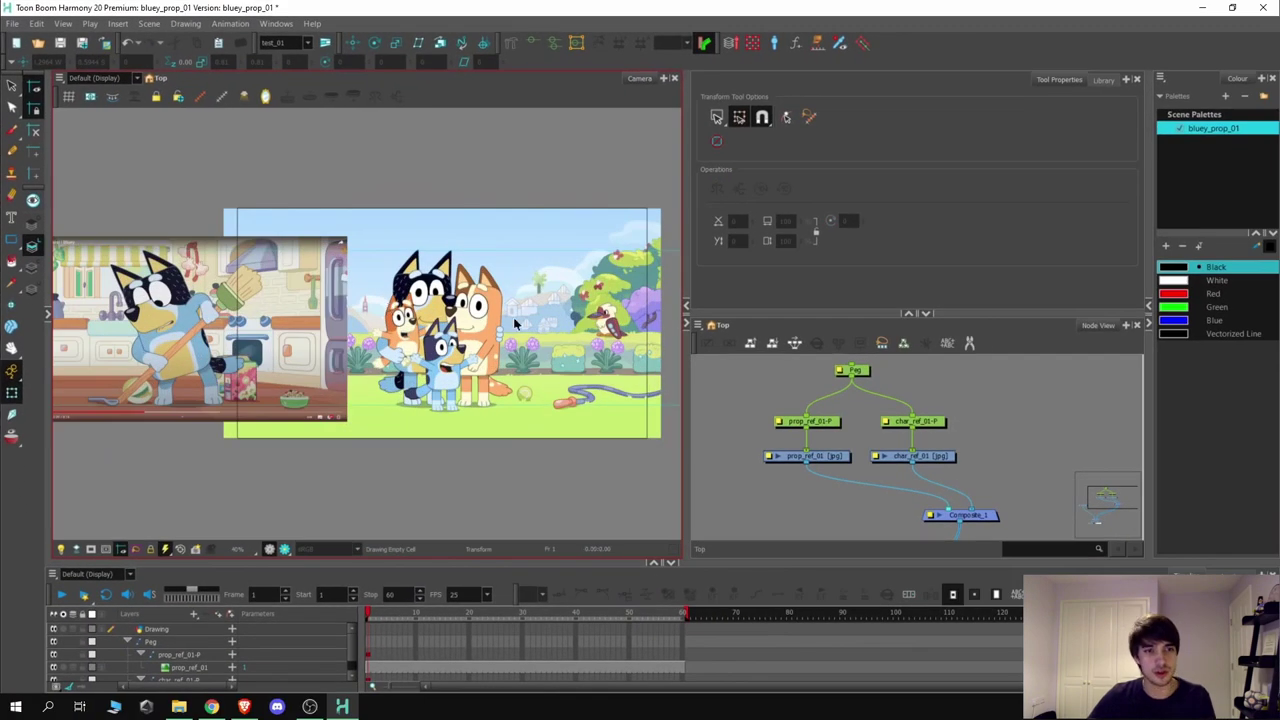
pyautogui.moveTo(343, 330); pyautogui.dragTo(378, 308)
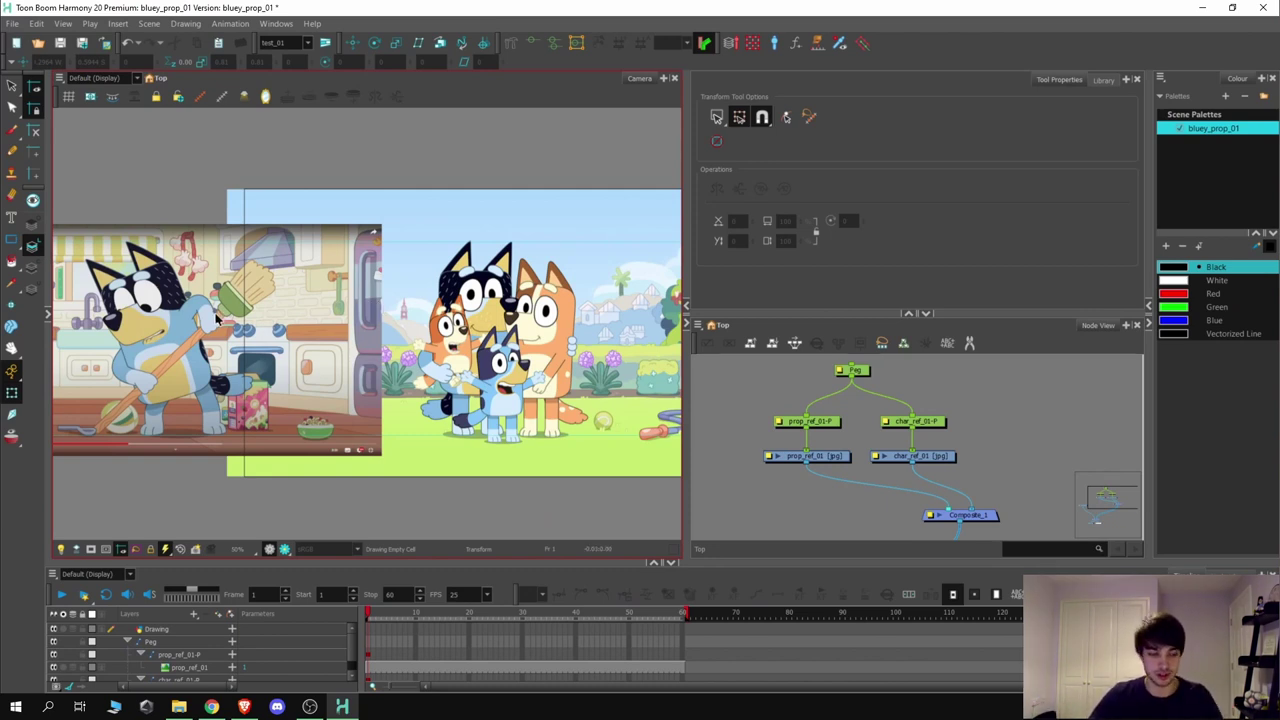
pyautogui.click(864, 394)
pyautogui.click(297, 360)
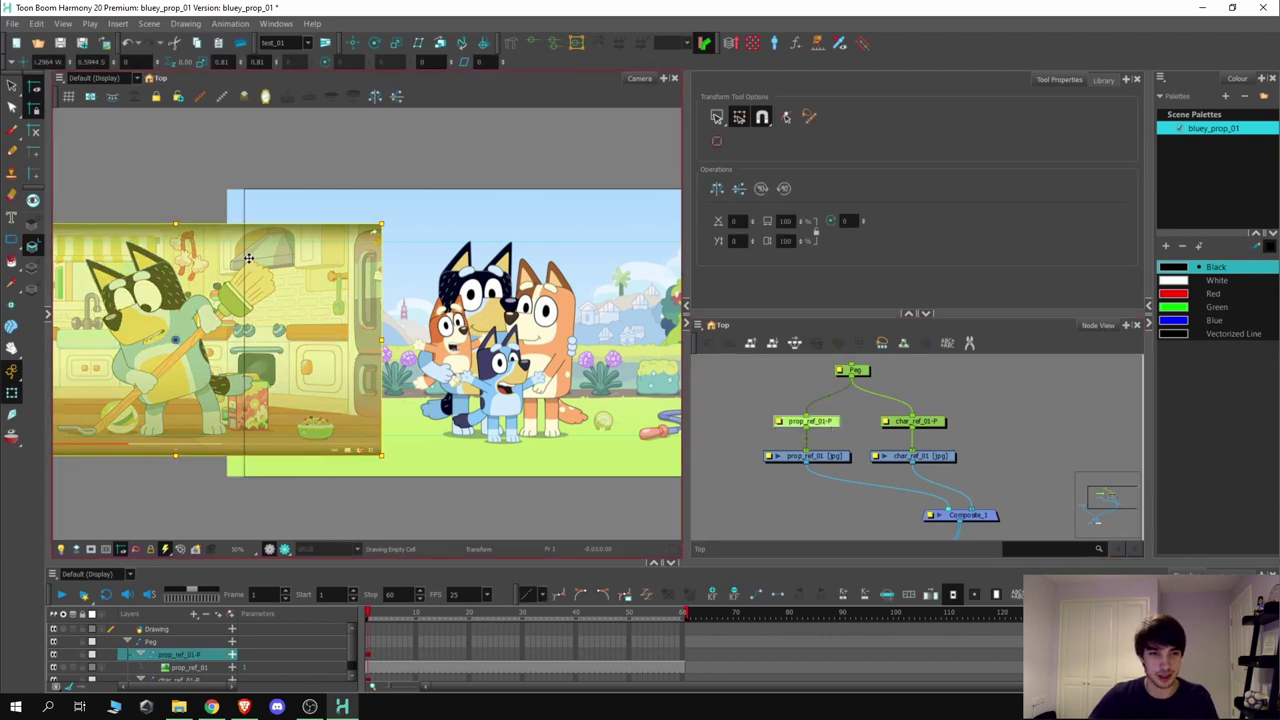
pyautogui.moveTo(233, 352); pyautogui.dragTo(551, 362)
pyautogui.click(1025, 427)
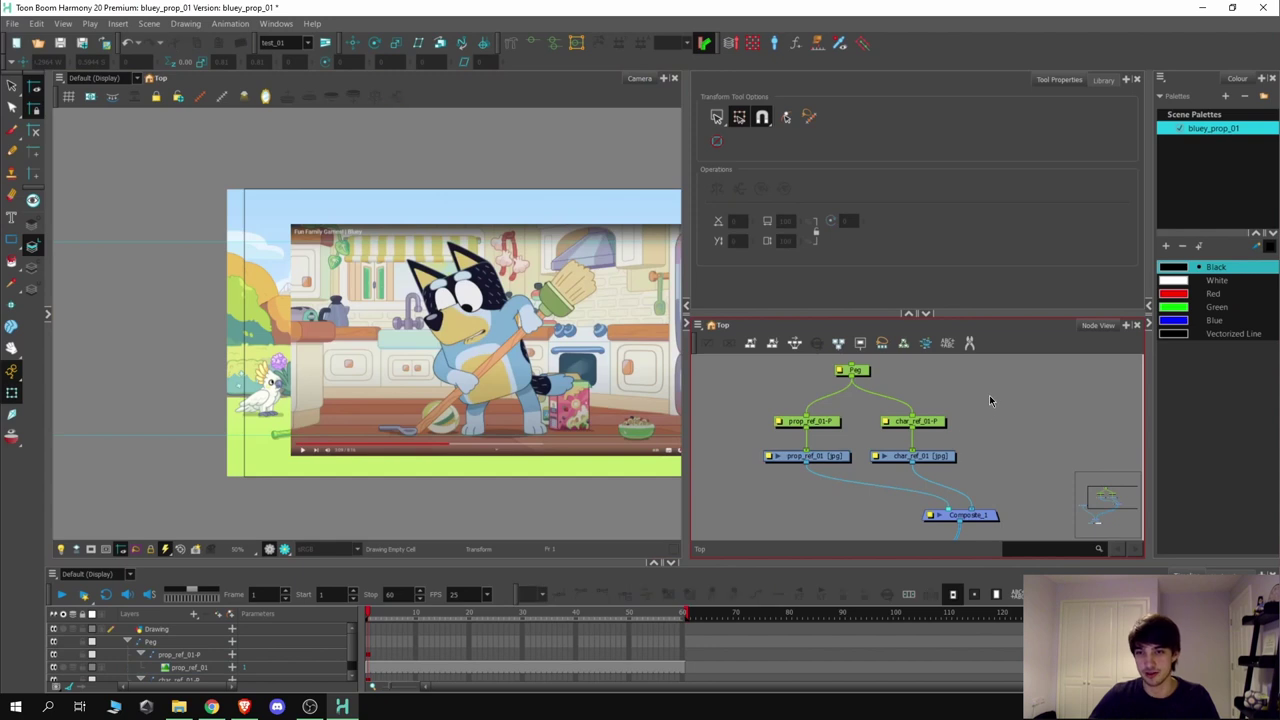
# Disable the char_ref_01 image and its char_ref_01-P peg to leave only the prop reference on view
pyautogui.click(914, 458)
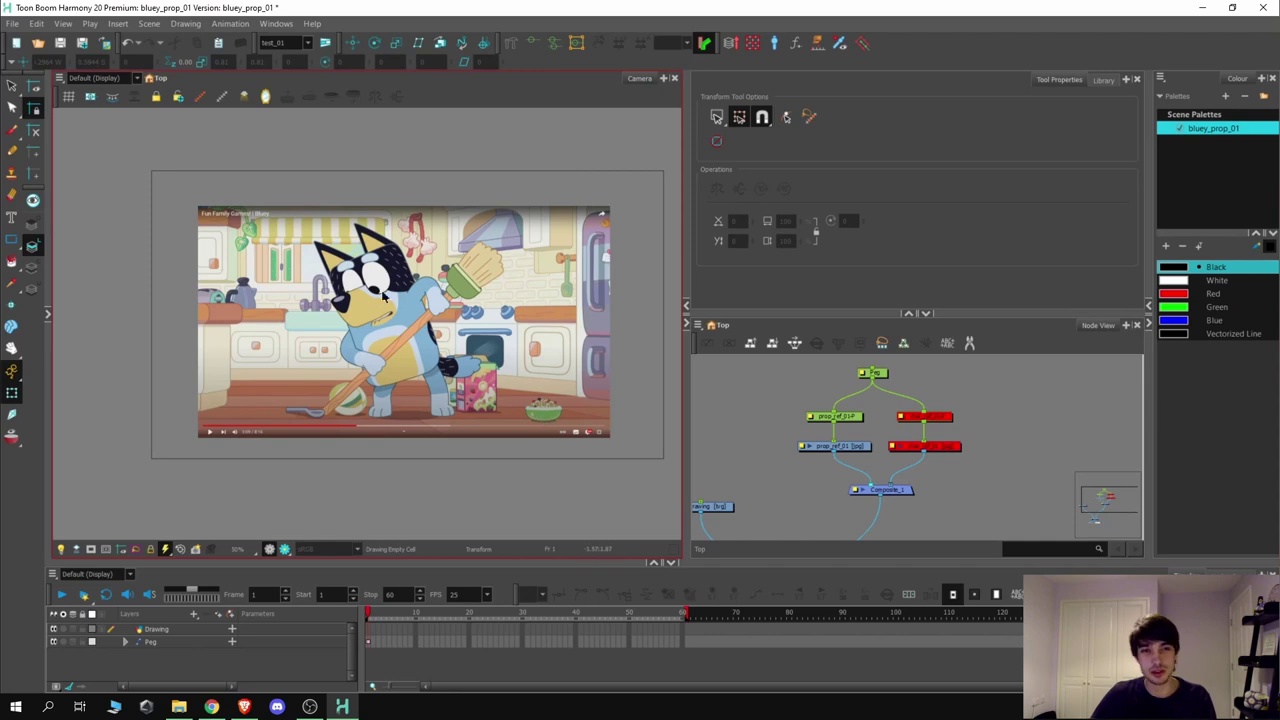
pyautogui.scroll(-1, 310, 335)
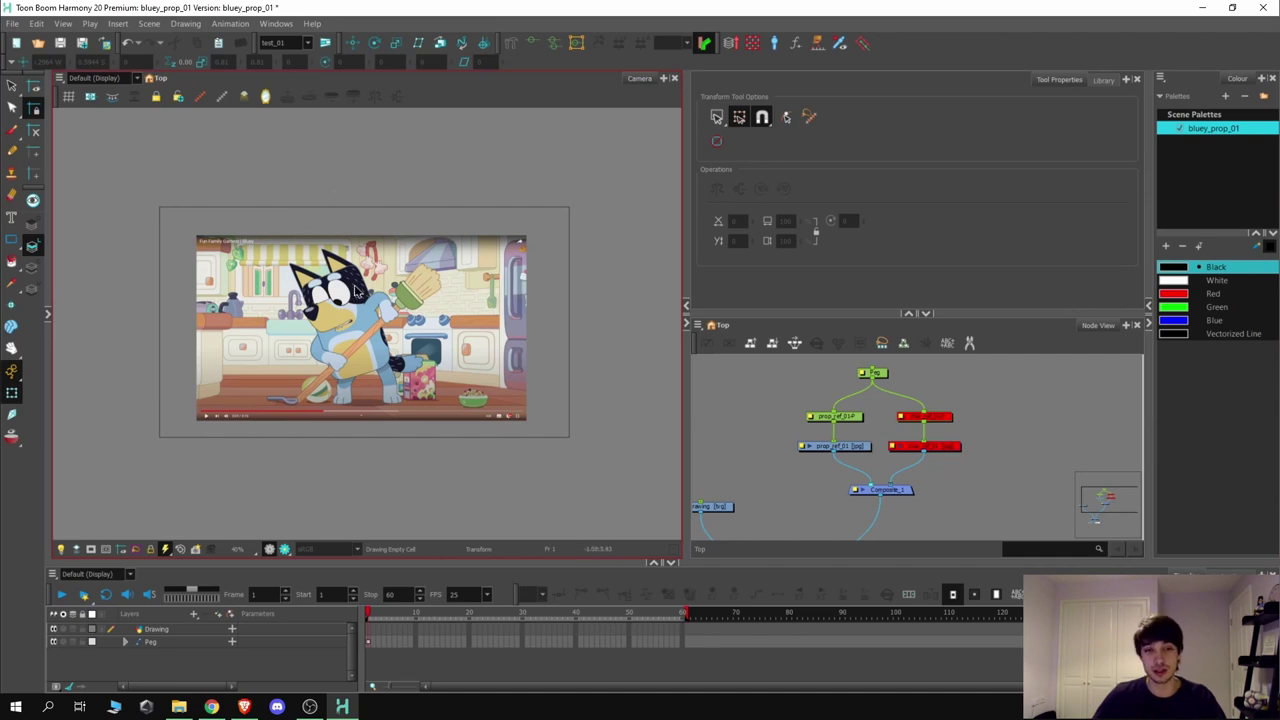
pyautogui.scroll(2, 362, 312)
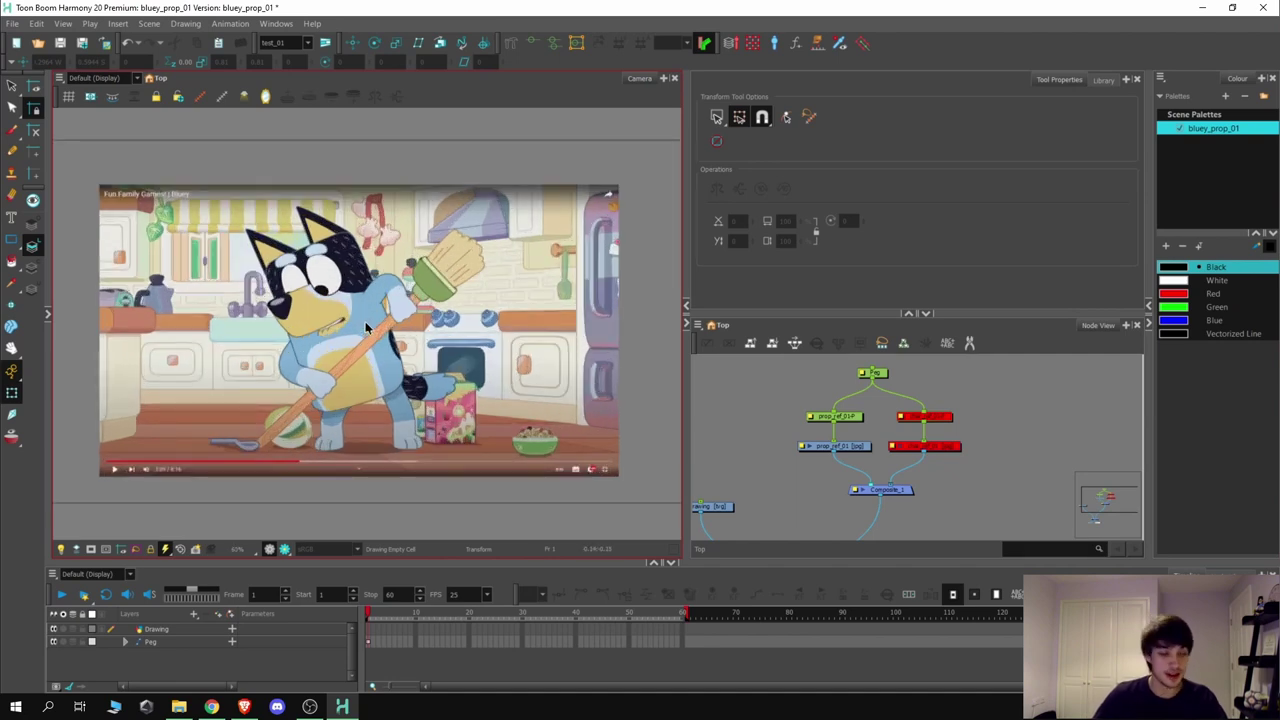
# Show the safe area and the alignment guides, and examine how the vertical guide lines up with the camera frame's centre
pyautogui.click(106, 550)
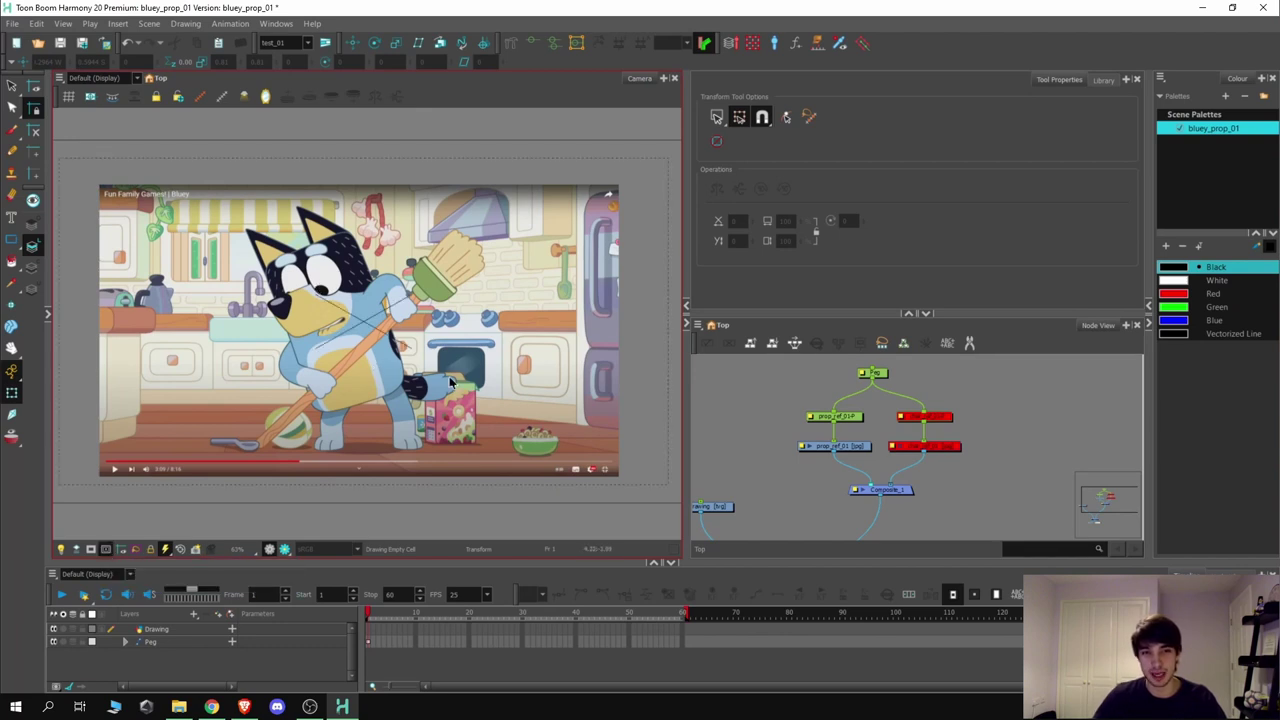
pyautogui.scroll(2, 305, 342)
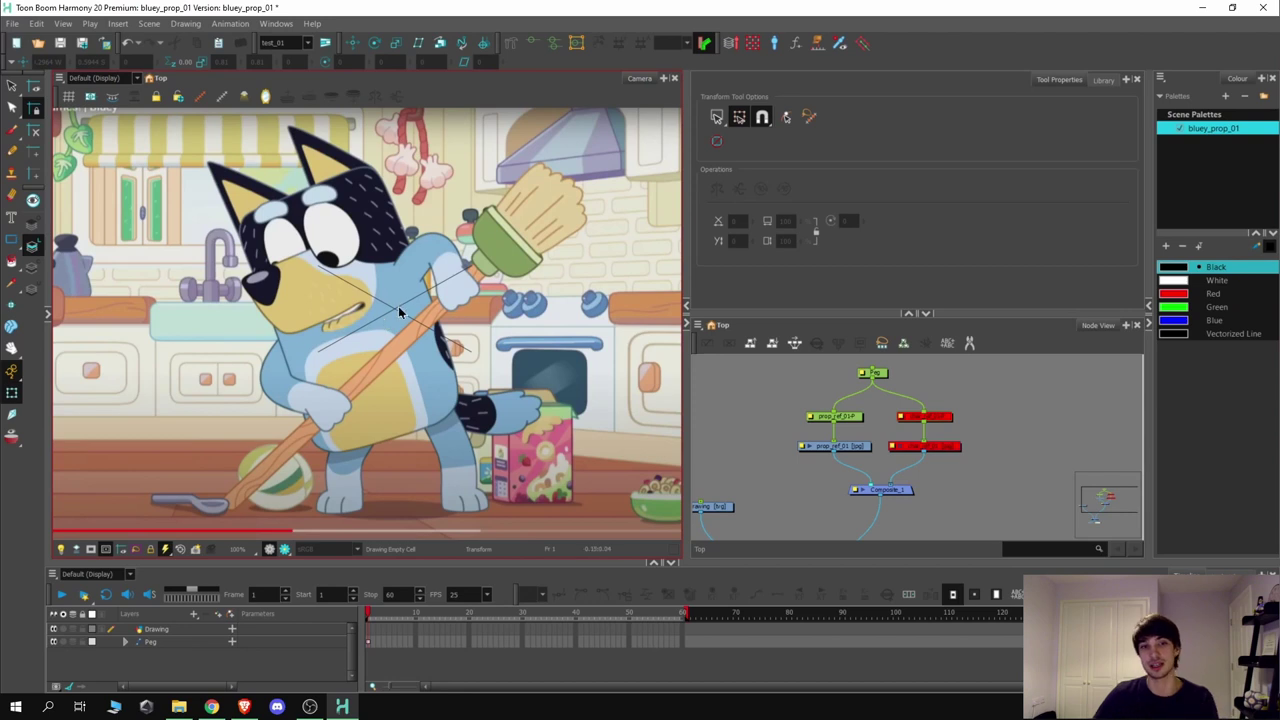
pyautogui.click(35, 88)
pyautogui.scroll(-2, 407, 344)
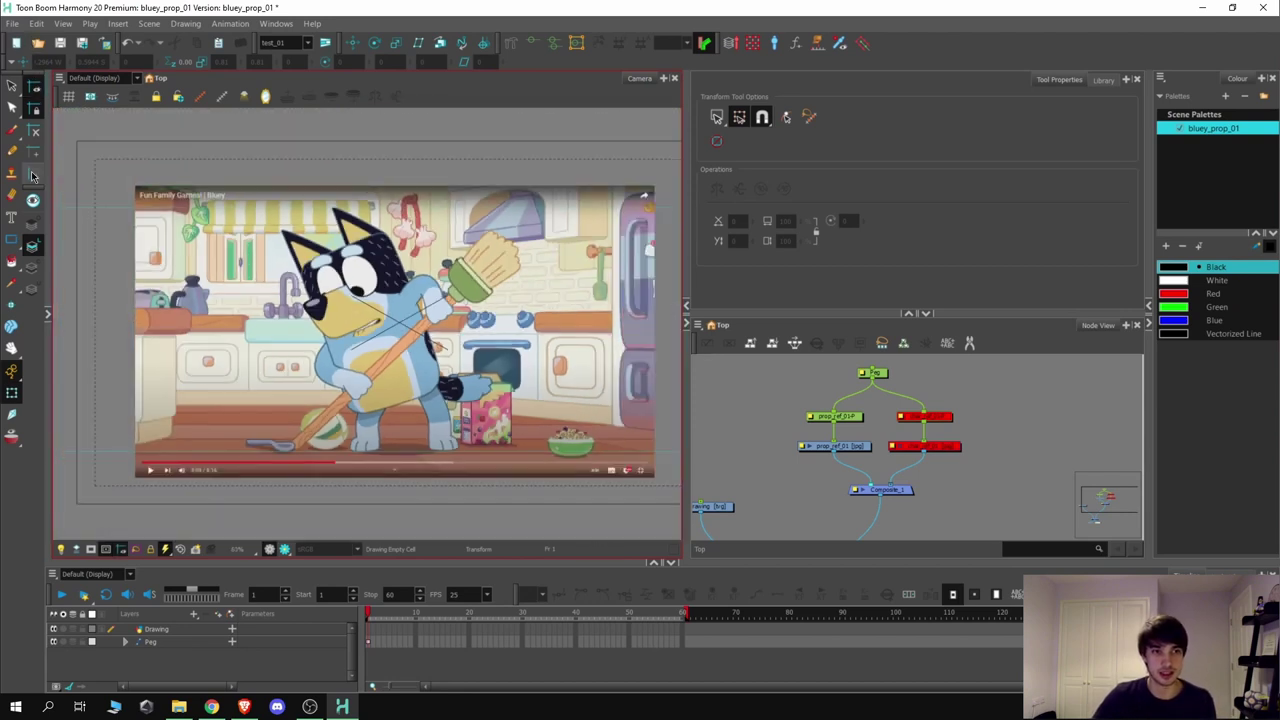
pyautogui.scroll(3, 384, 318)
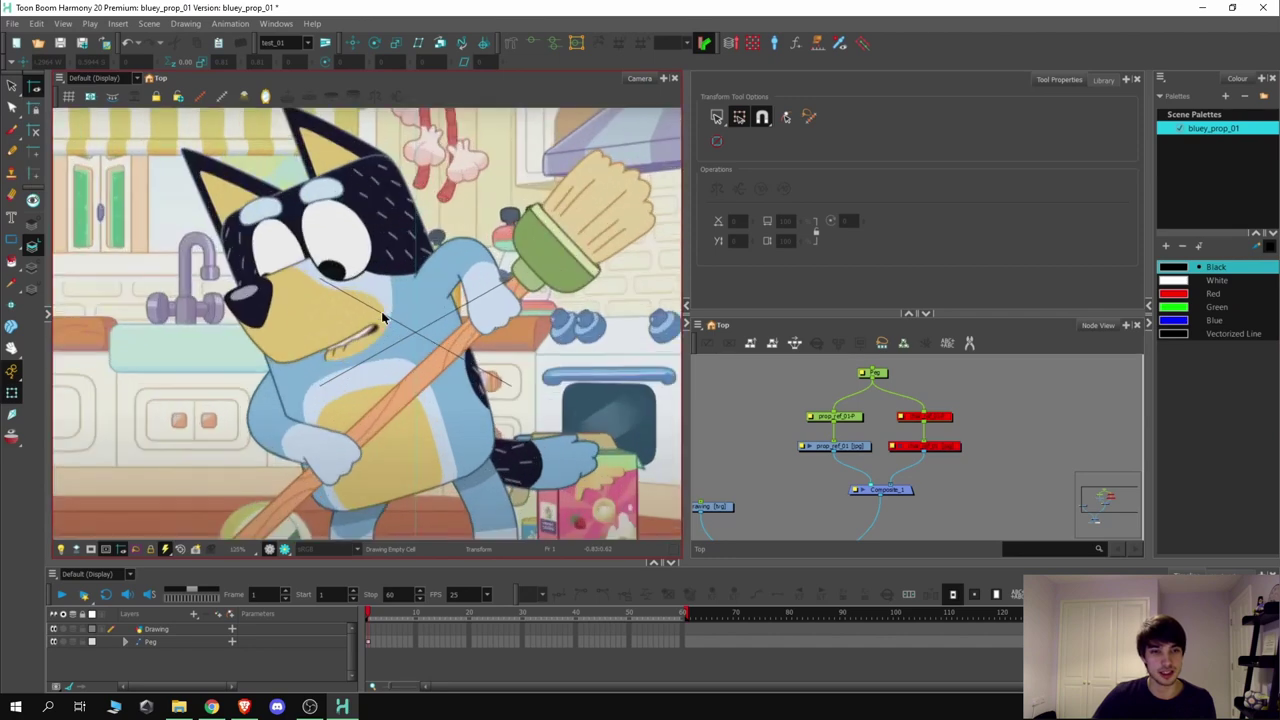
pyautogui.scroll(7, 384, 318)
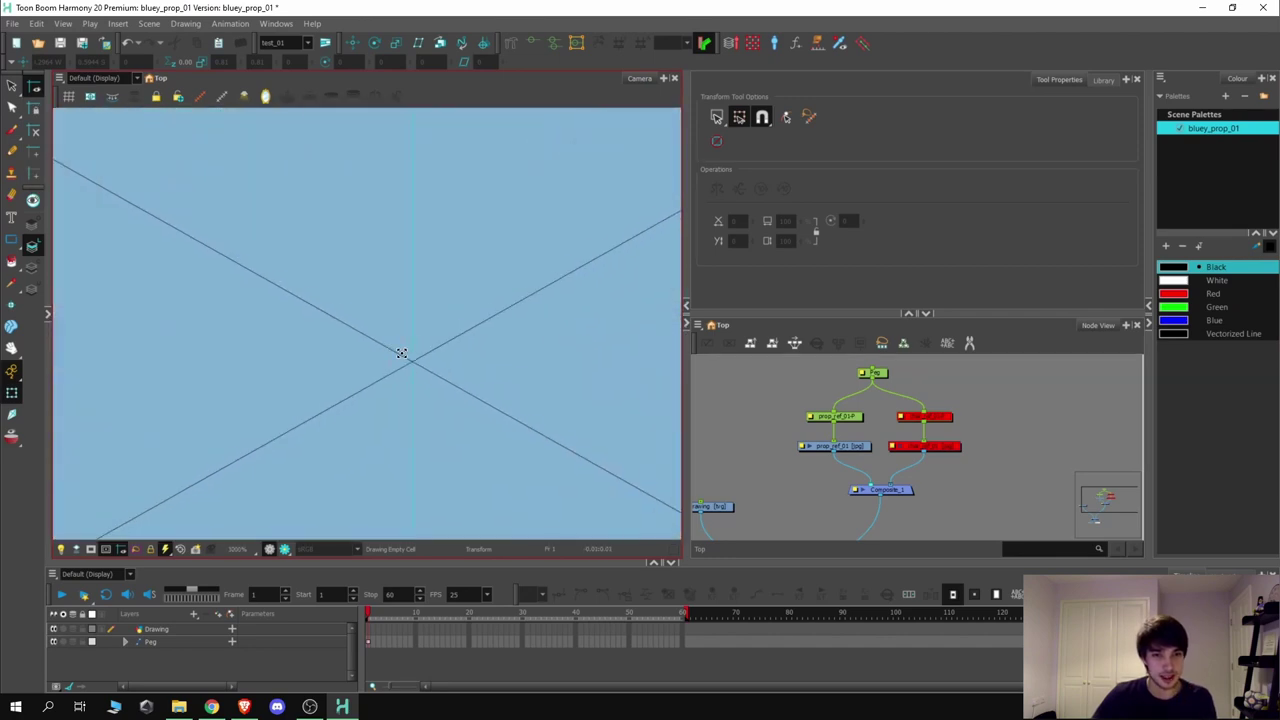
pyautogui.scroll(-9, 401, 353)
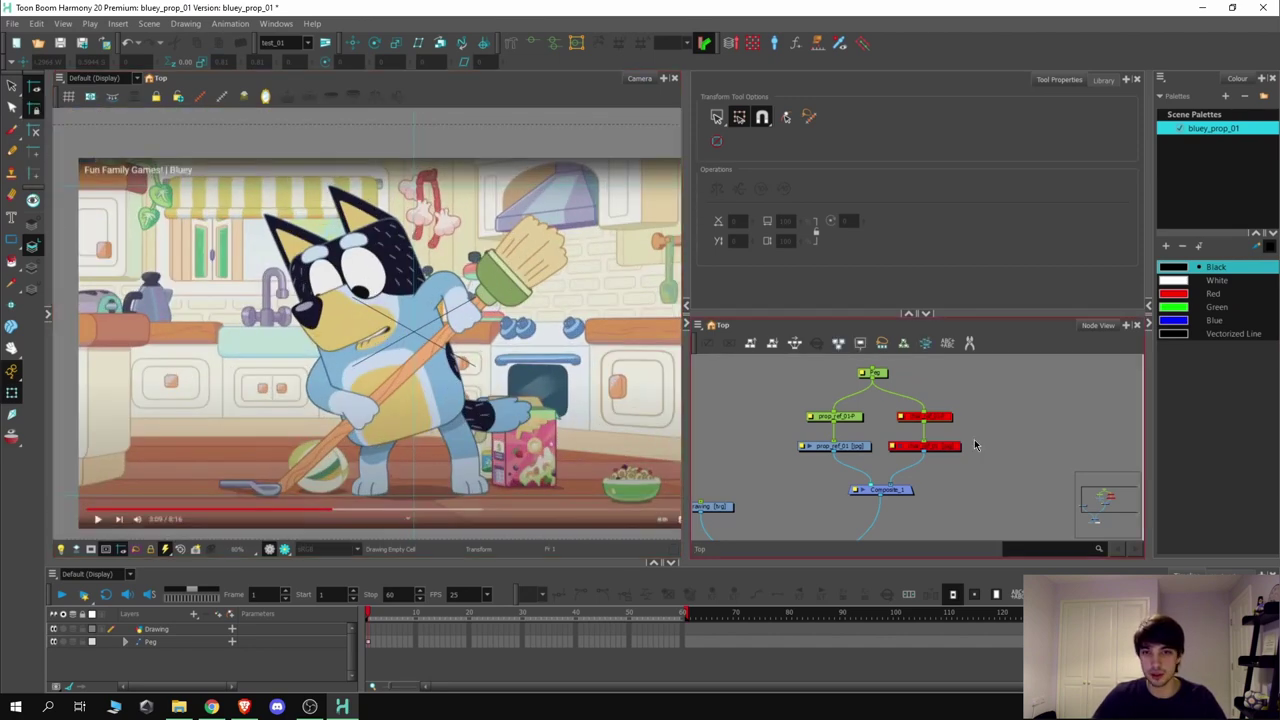
# Move the prop reference with prop_ref_01-P up and to the left, partly outside the camera frame
pyautogui.click(855, 419)
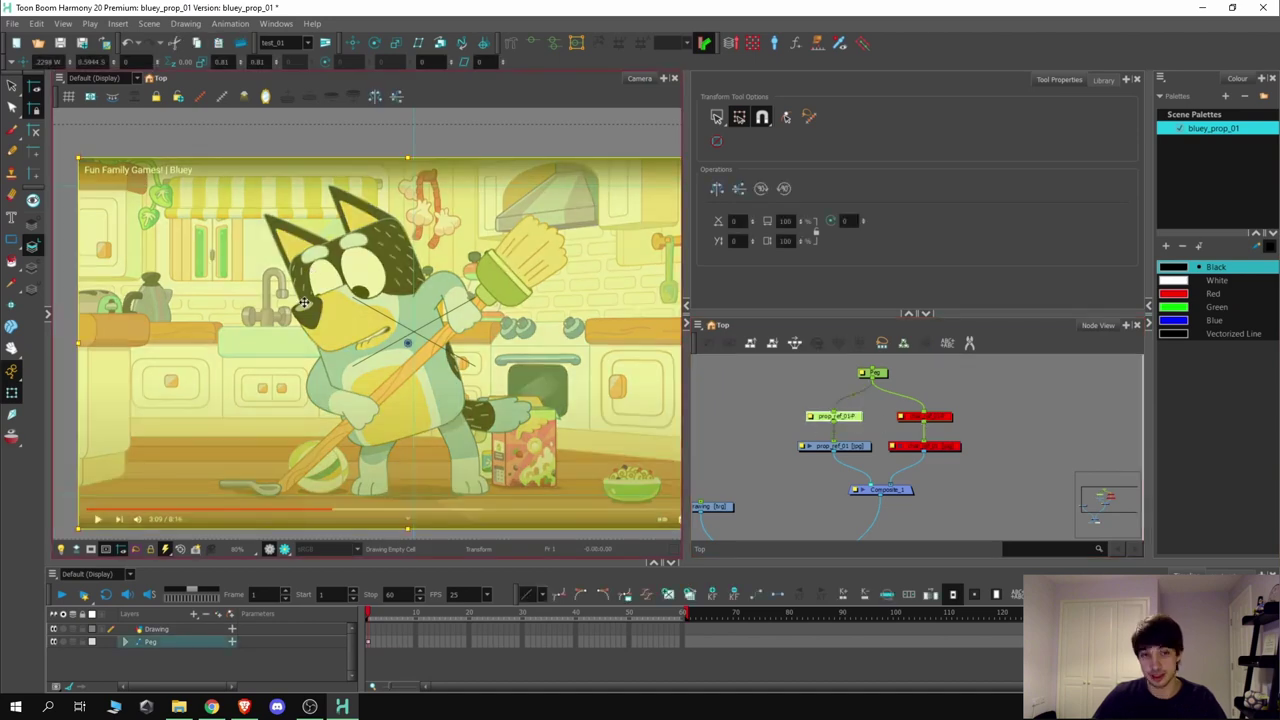
pyautogui.press('Escape')
pyautogui.moveTo(660, 498); pyautogui.dragTo(462, 348)
pyautogui.scroll(-2, 461, 397)
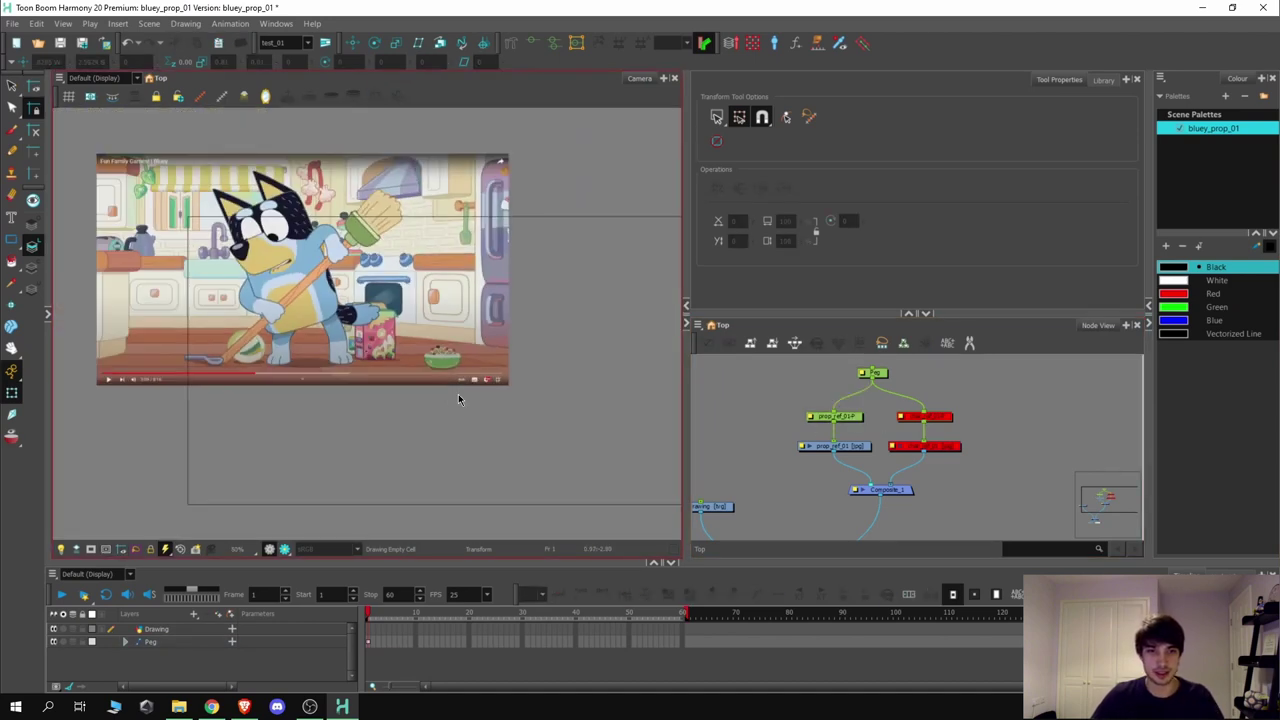
pyautogui.scroll(1, 446, 351)
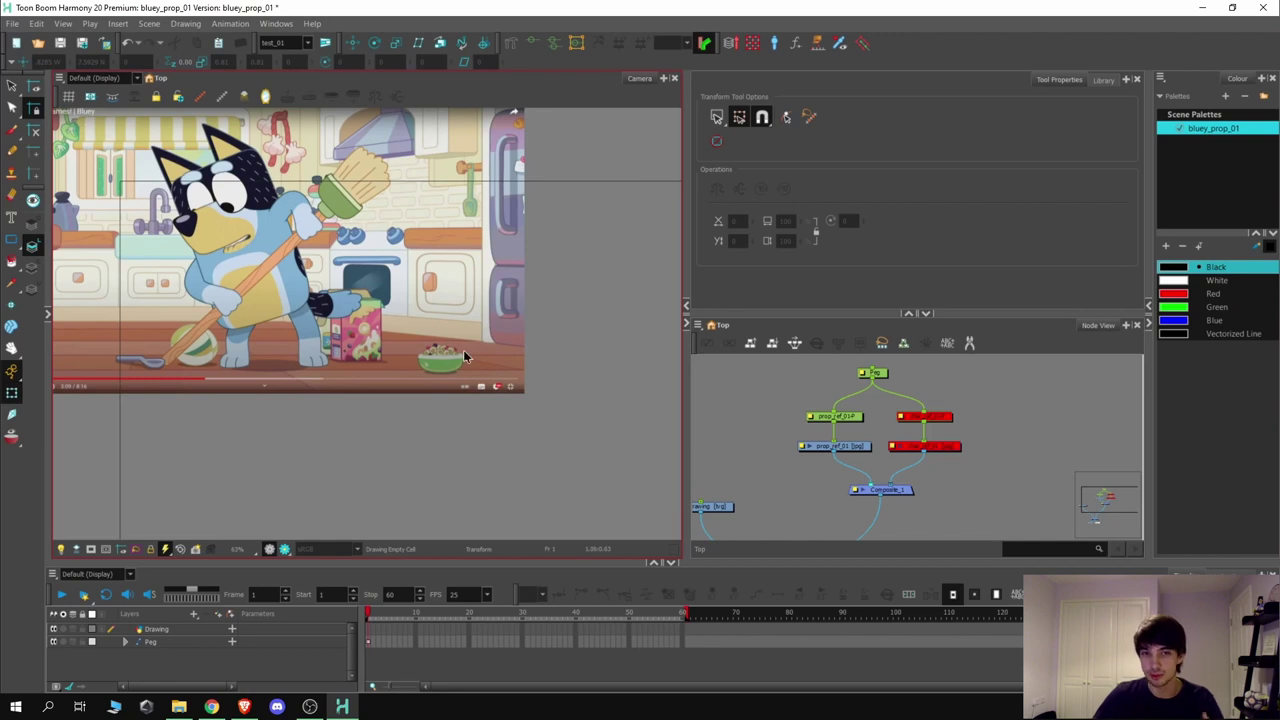
# Lock the Peg layer that parents both references, and select its node in the node network
pyautogui.scroll(-1, 897, 436)
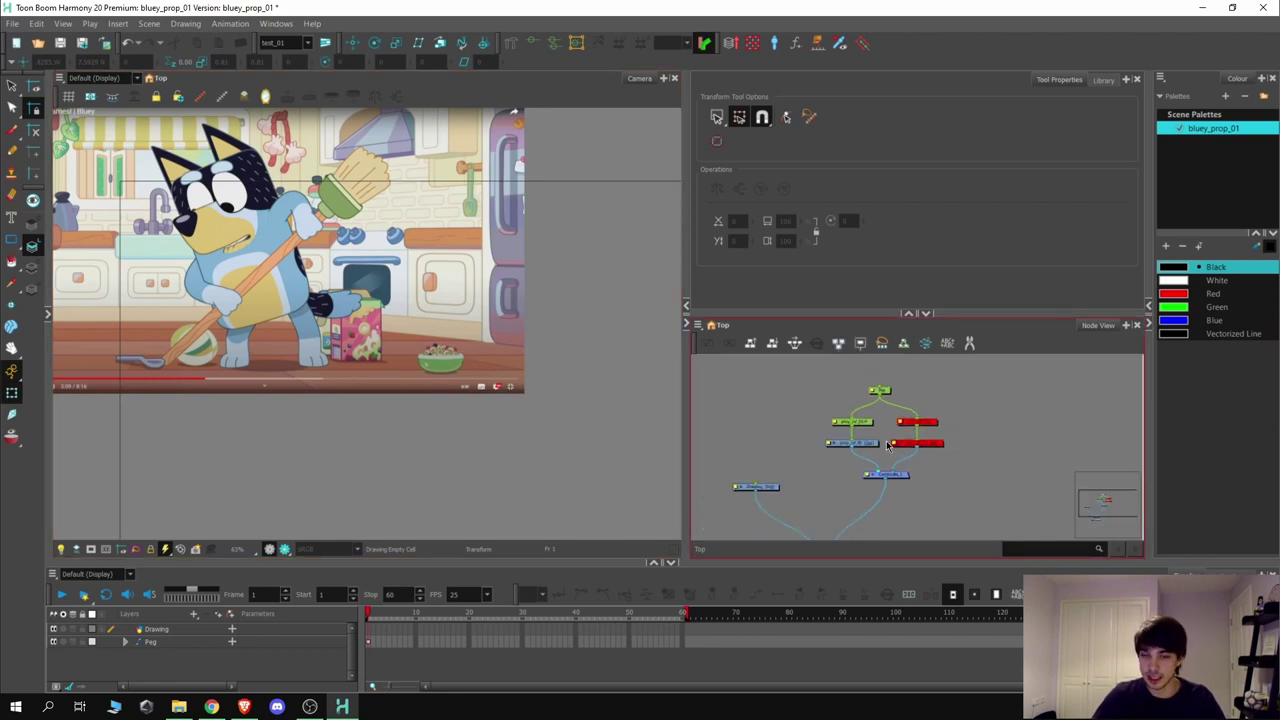
pyautogui.scroll(2, 847, 438)
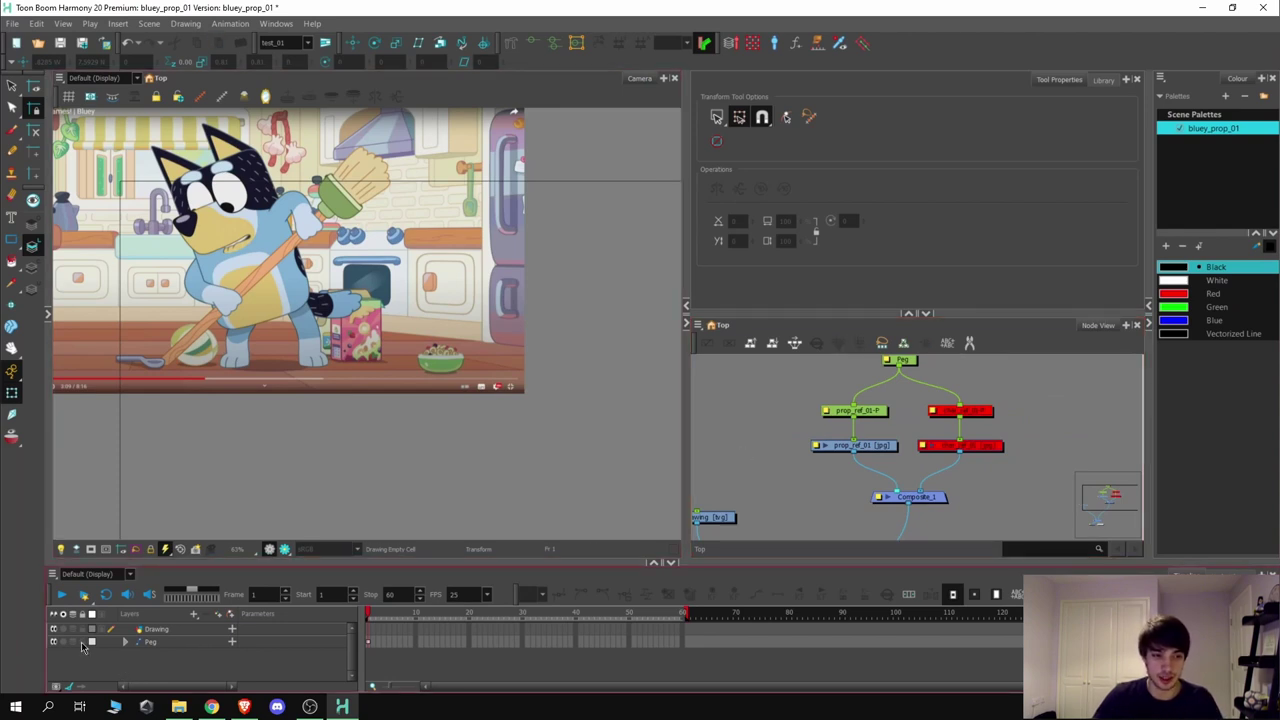
pyautogui.click(83, 644)
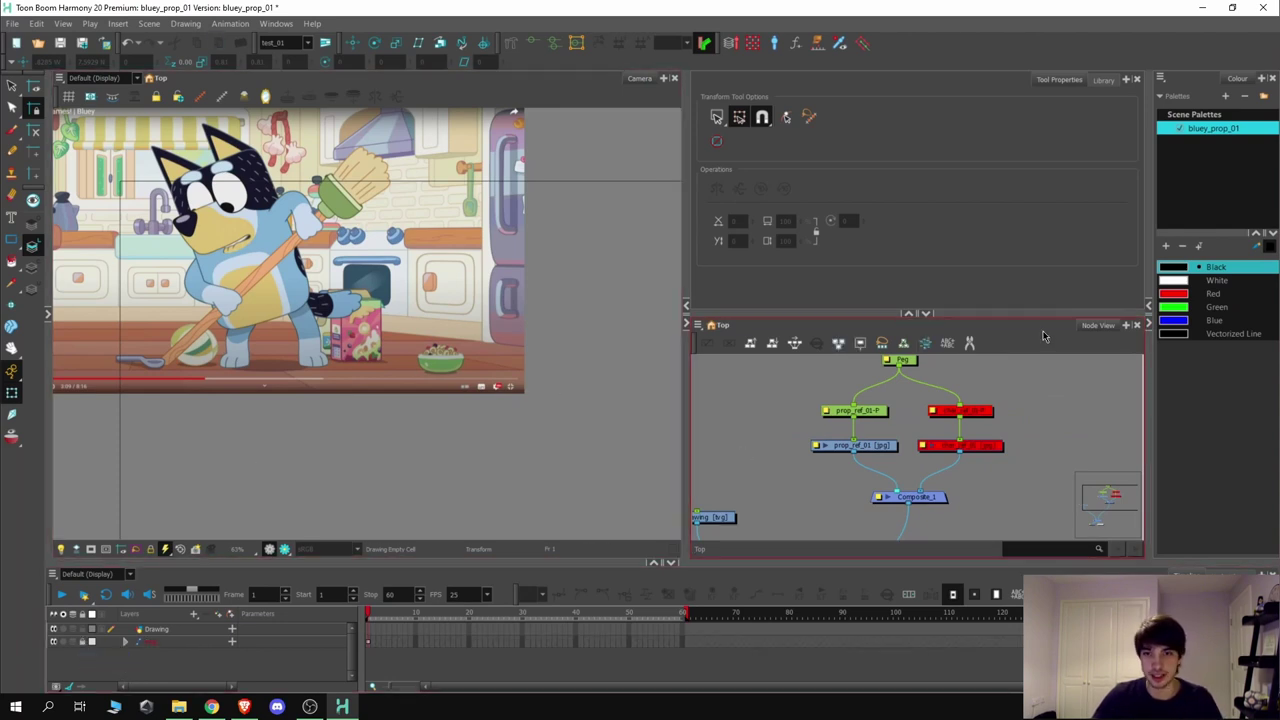
pyautogui.scroll(-1, 943, 446)
pyautogui.scroll(1, 920, 392)
pyautogui.click(901, 389)
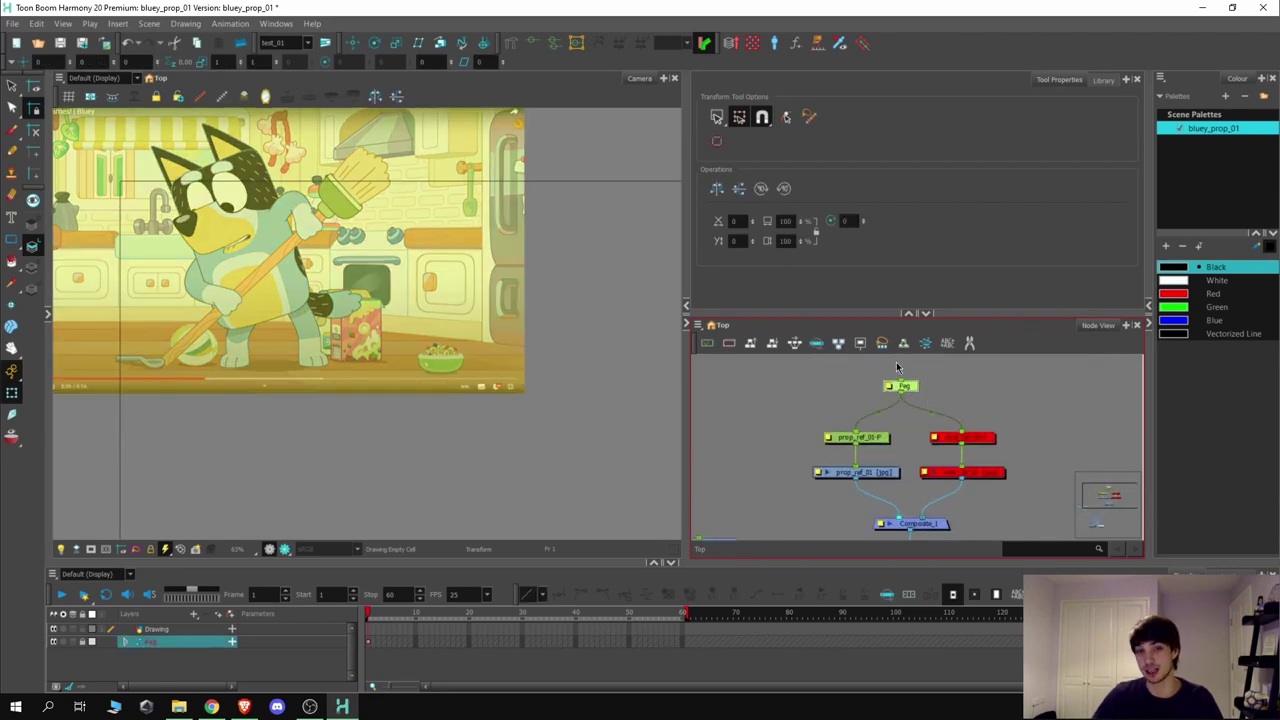
# Enable the char_ref_01 image and its char_ref_01-P peg again
pyautogui.moveTo(1032, 415); pyautogui.dragTo(970, 489)
pyautogui.press('a')
pyautogui.click(1006, 396)
pyautogui.scroll(-1, 196, 373)
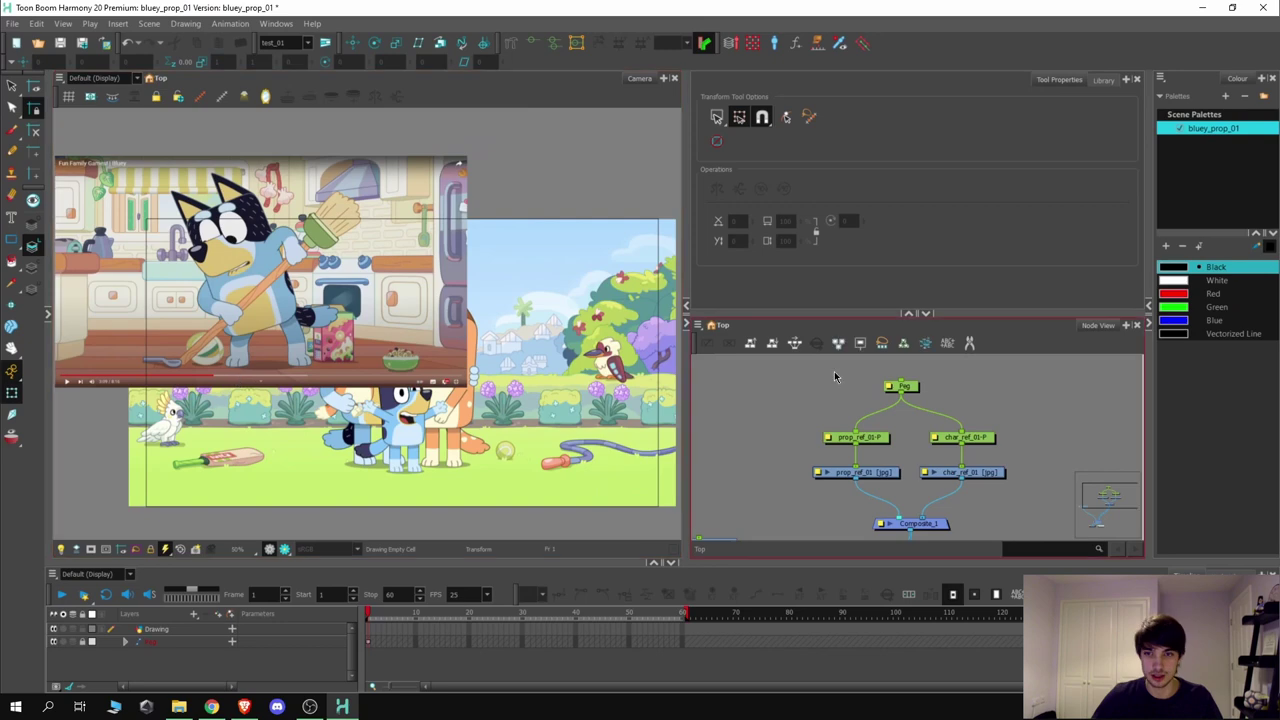
# Test the parent Peg's lock by trying to select the reference images directly on the canvas
pyautogui.click(898, 386)
pyautogui.click(370, 383)
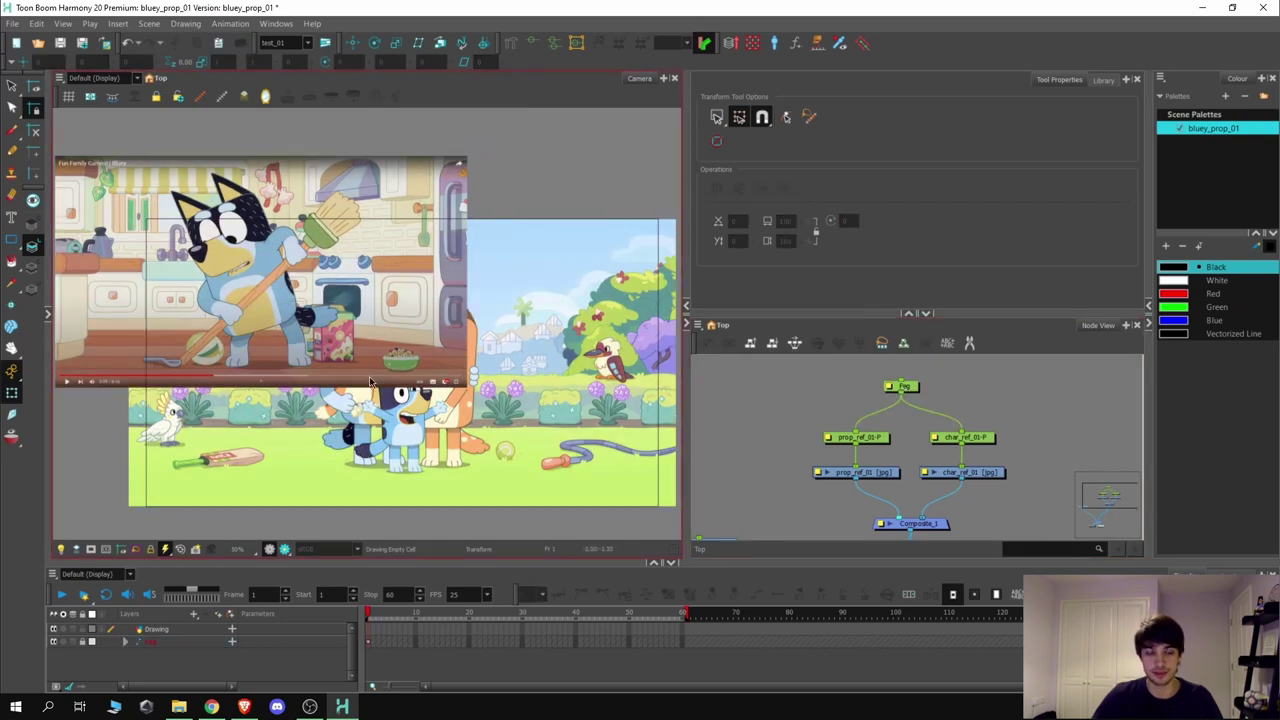
pyautogui.click(938, 378)
pyautogui.click(903, 386)
pyautogui.click(609, 408)
pyautogui.click(838, 421)
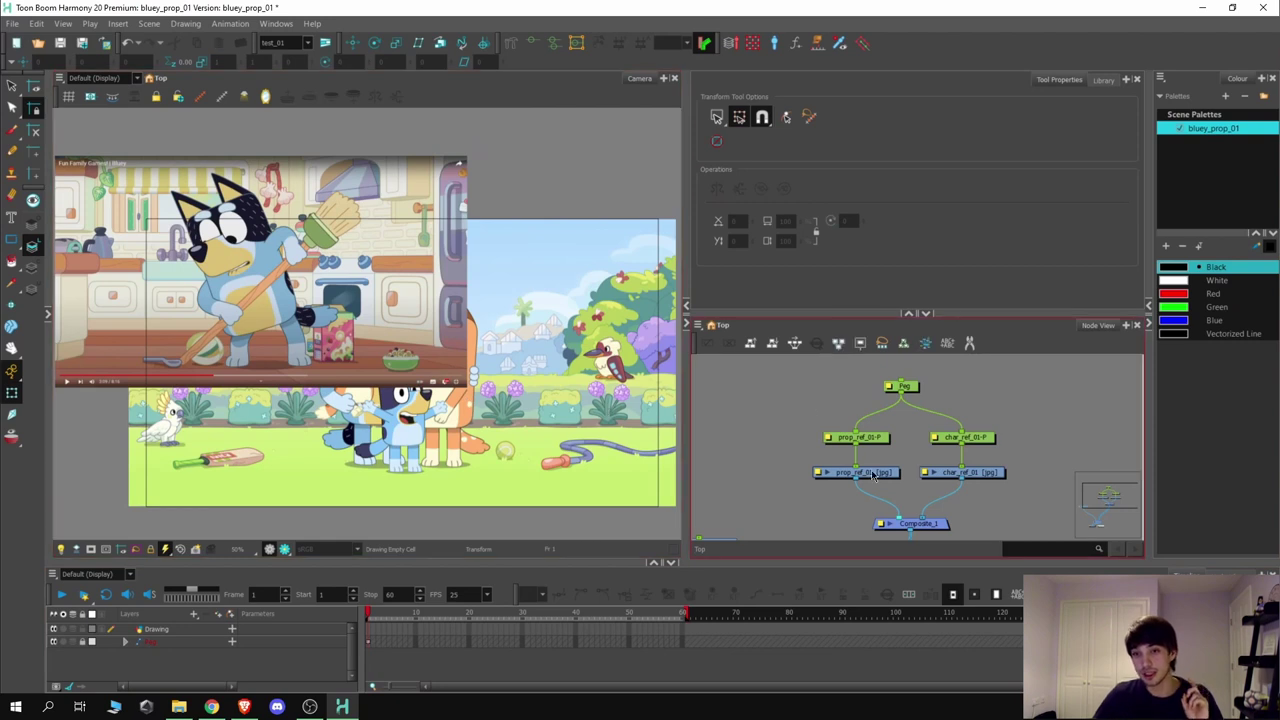
pyautogui.click(276, 258)
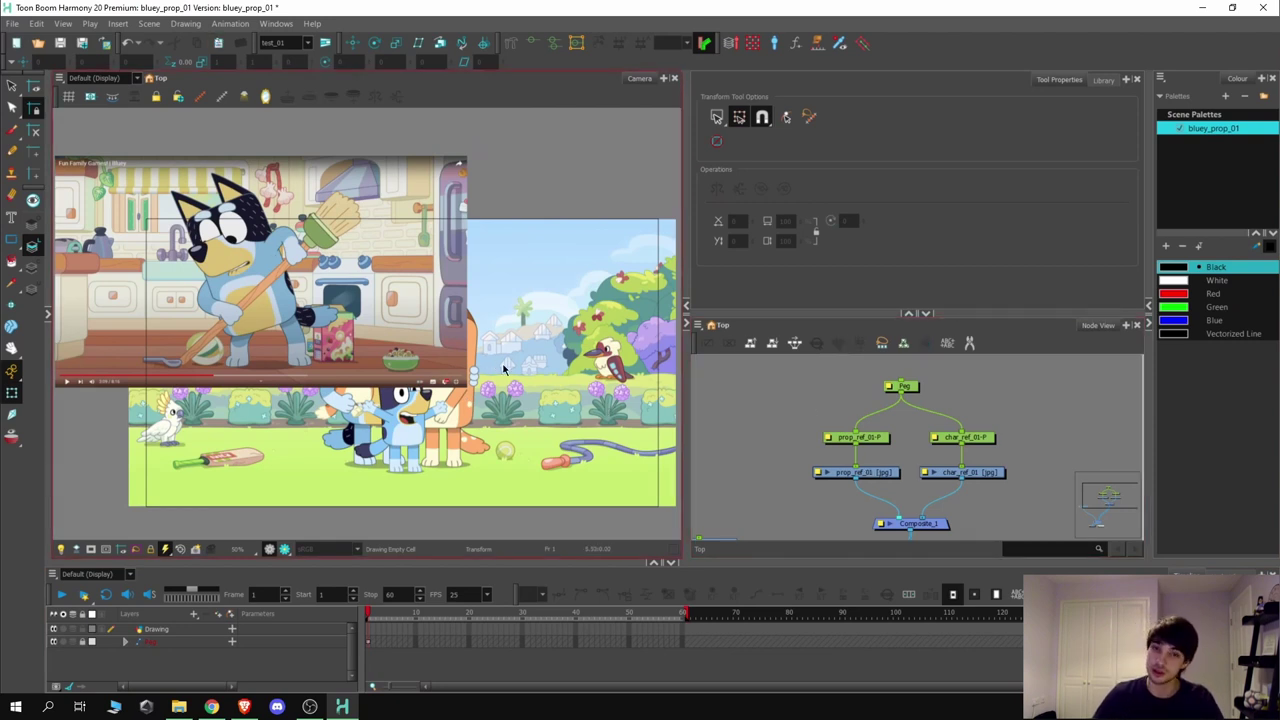
# Disconnect prop_ref_01-P and char_ref_01-P from the parent Peg
pyautogui.click(900, 388)
pyautogui.click(906, 395)
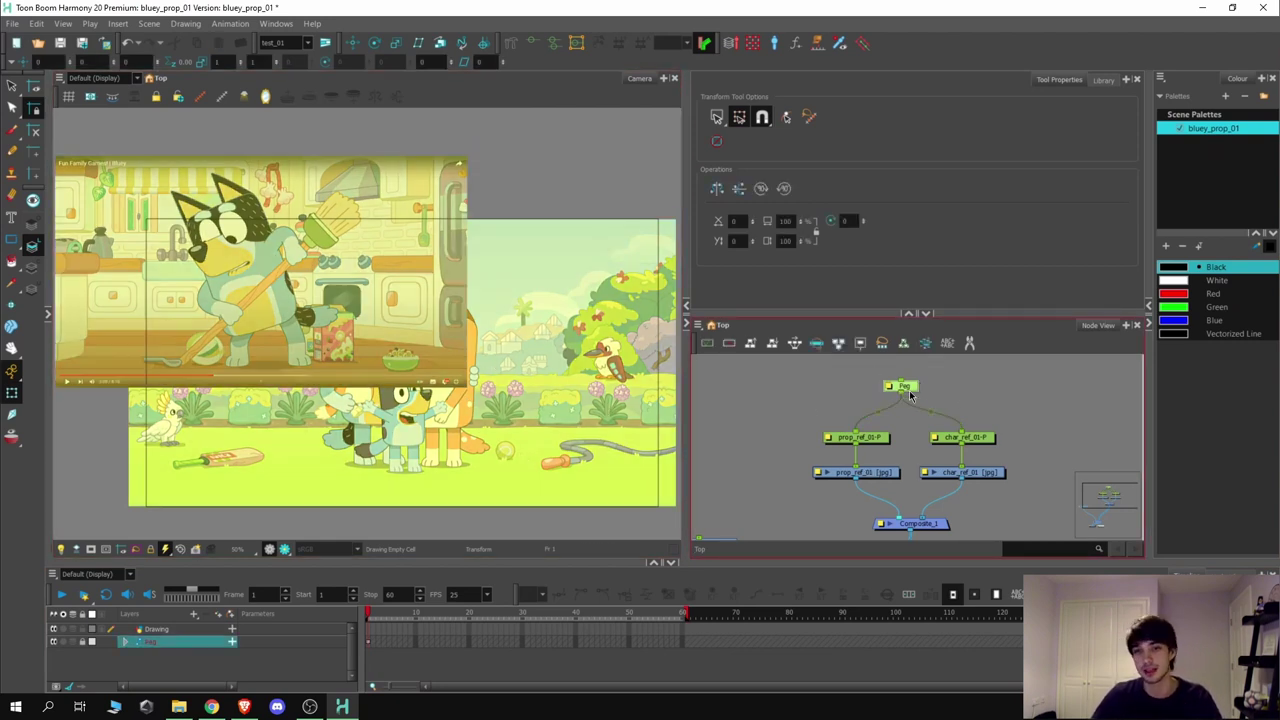
pyautogui.moveTo(856, 432); pyautogui.dragTo(860, 388)
pyautogui.moveTo(963, 432); pyautogui.dragTo(964, 338)
# Lock the prop_ref_01-P and char_ref_01-P layers individually in the timeline
pyautogui.click(83, 642)
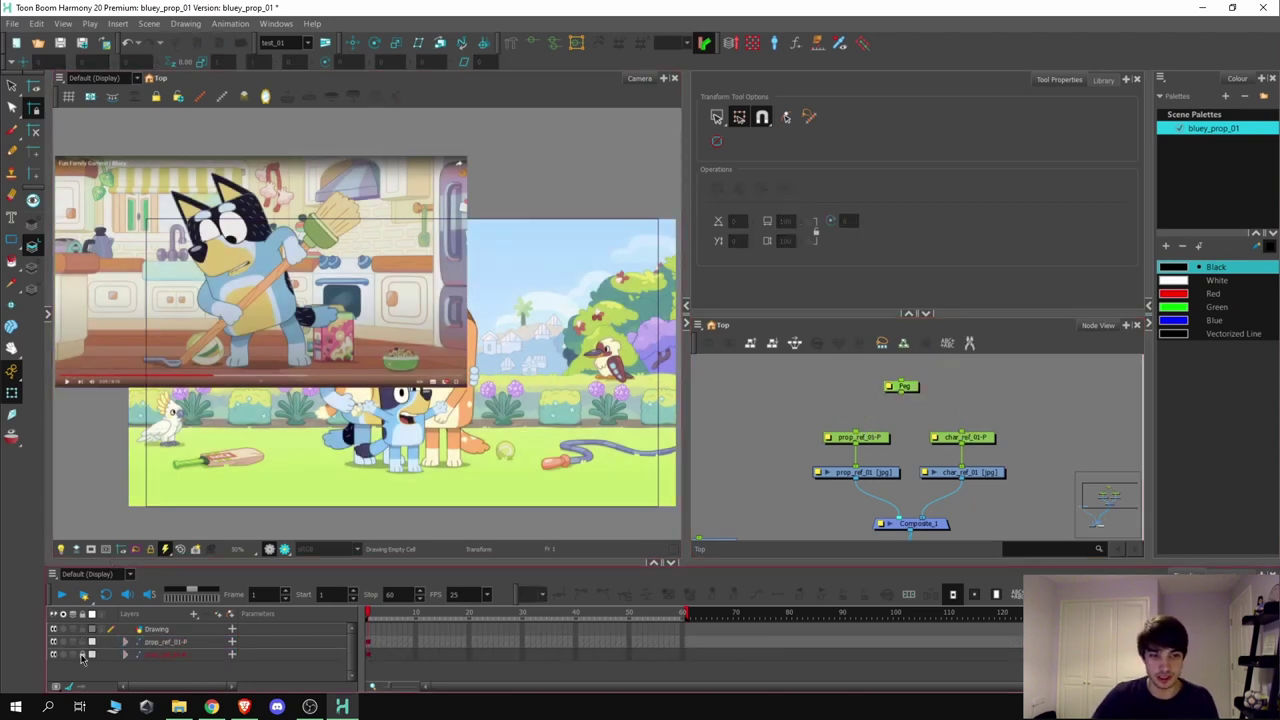
pyautogui.click(83, 655)
pyautogui.click(83, 643)
pyautogui.click(83, 655)
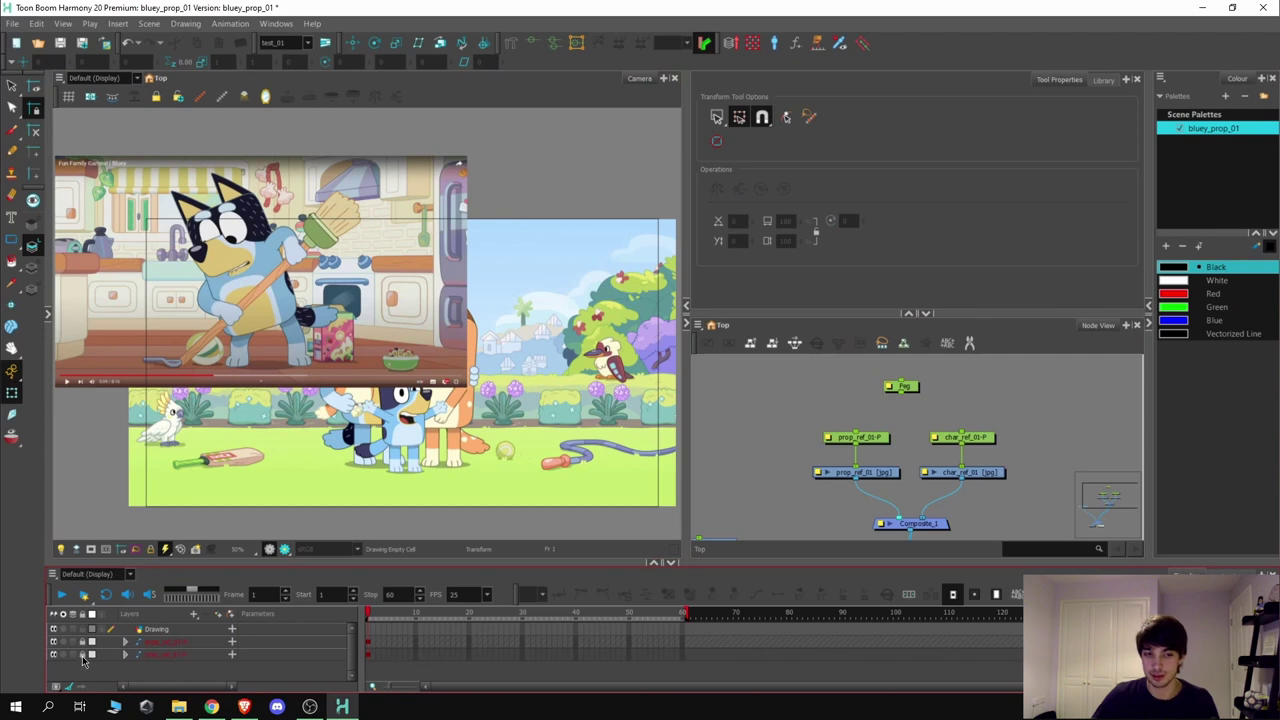
pyautogui.click(846, 511)
# Reconnect the parent Peg to prop_ref_01-P and char_ref_01-P
pyautogui.moveTo(901, 392); pyautogui.dragTo(962, 432)
pyautogui.click(166, 596)
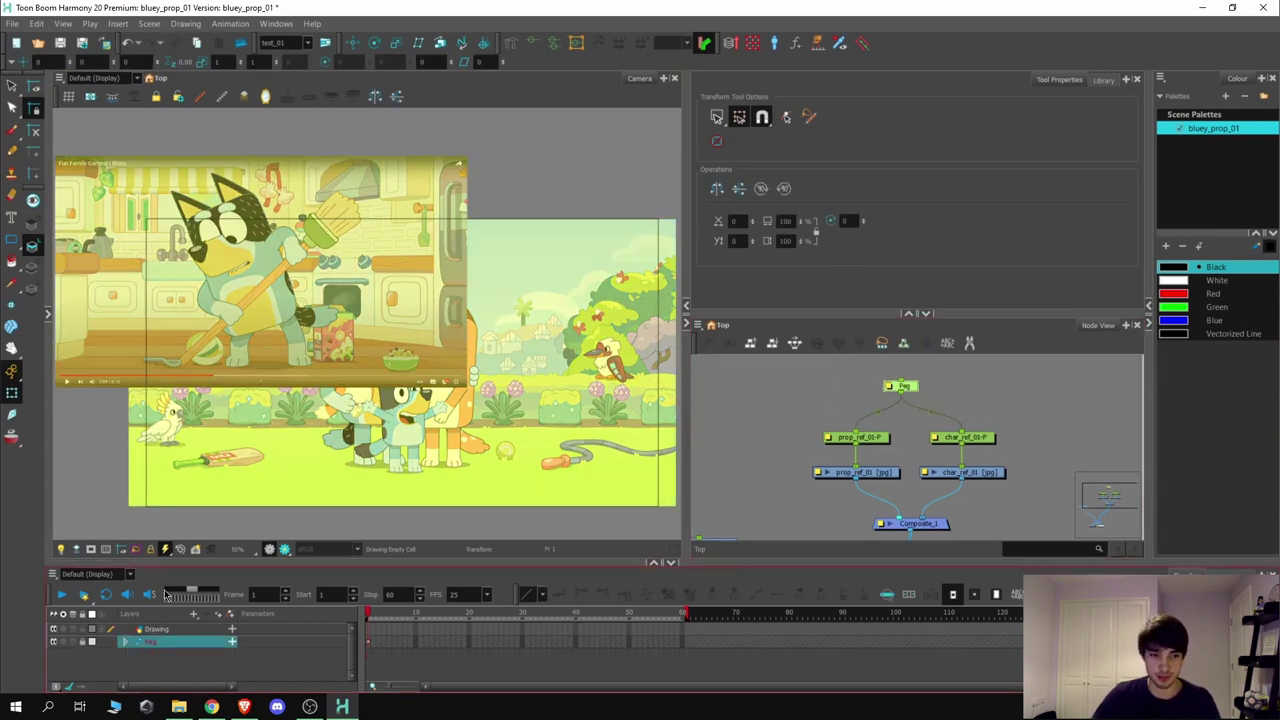